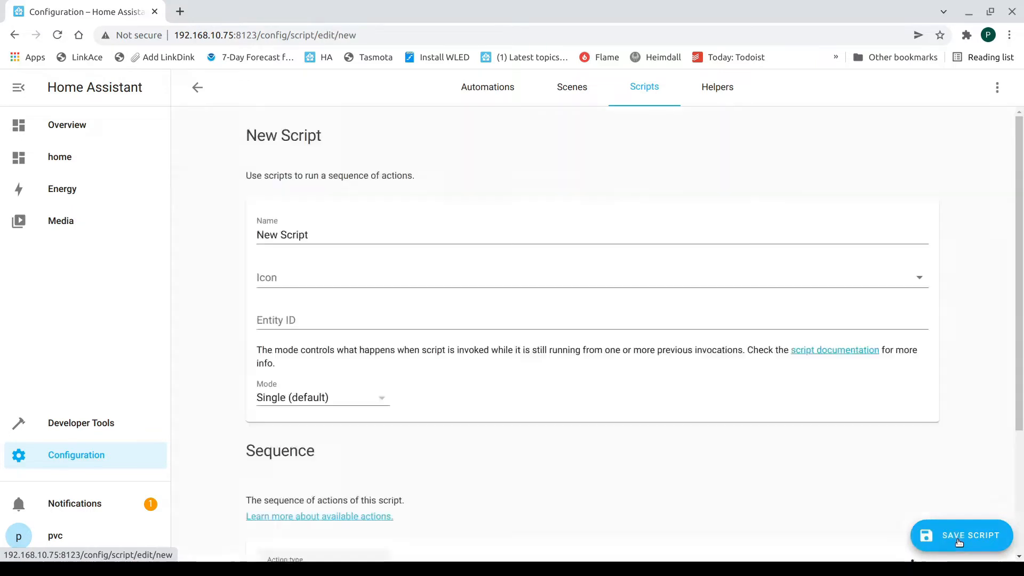
Name the new script "First Script" and check the mode options, keeping Single (default)
{"action": "left_click_drag", "start_coordinate": [320, 230], "coordinate": [208, 231]}
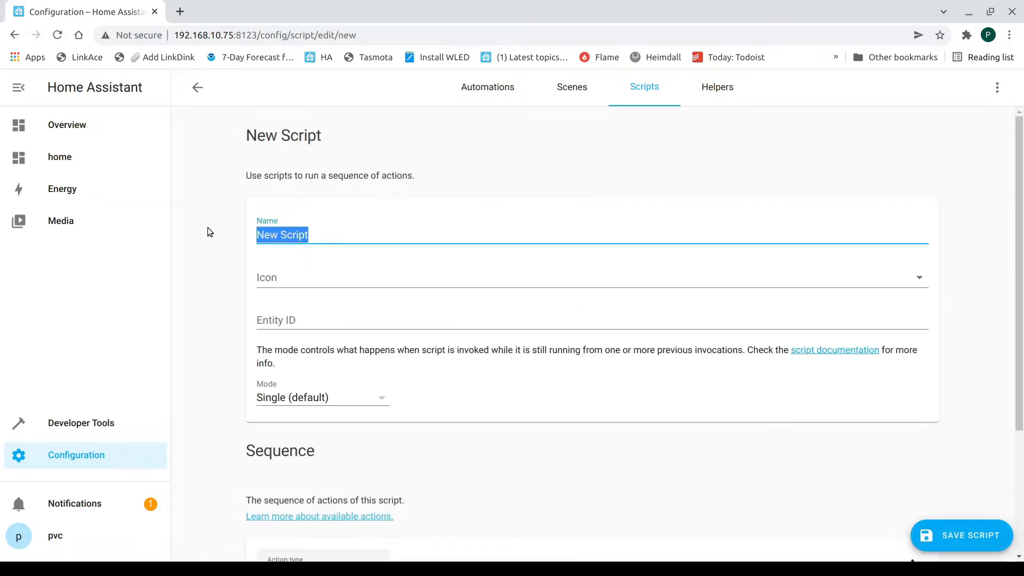
{"action": "type", "text": "Fir"}
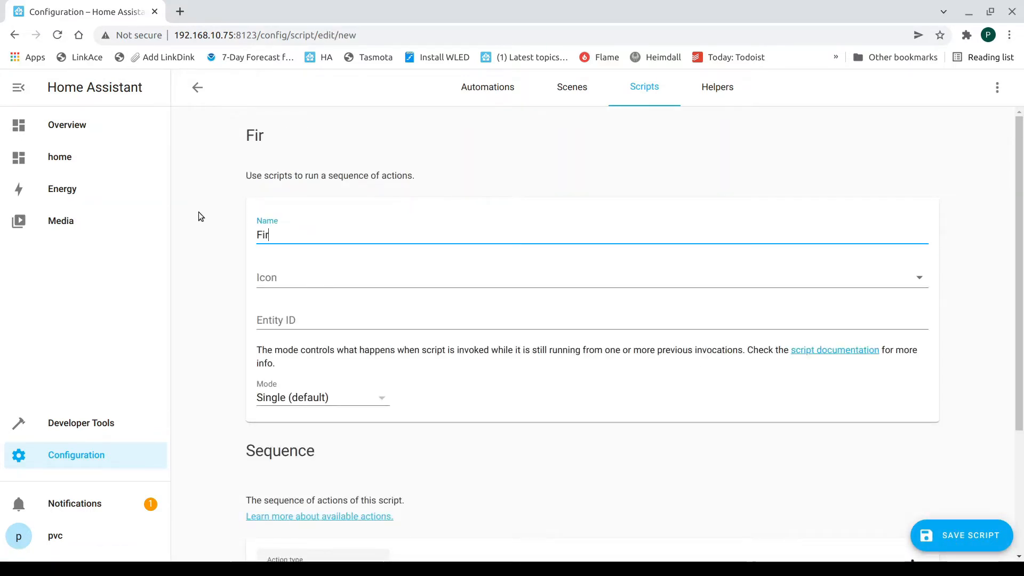
{"action": "type", "text": "st Script"}
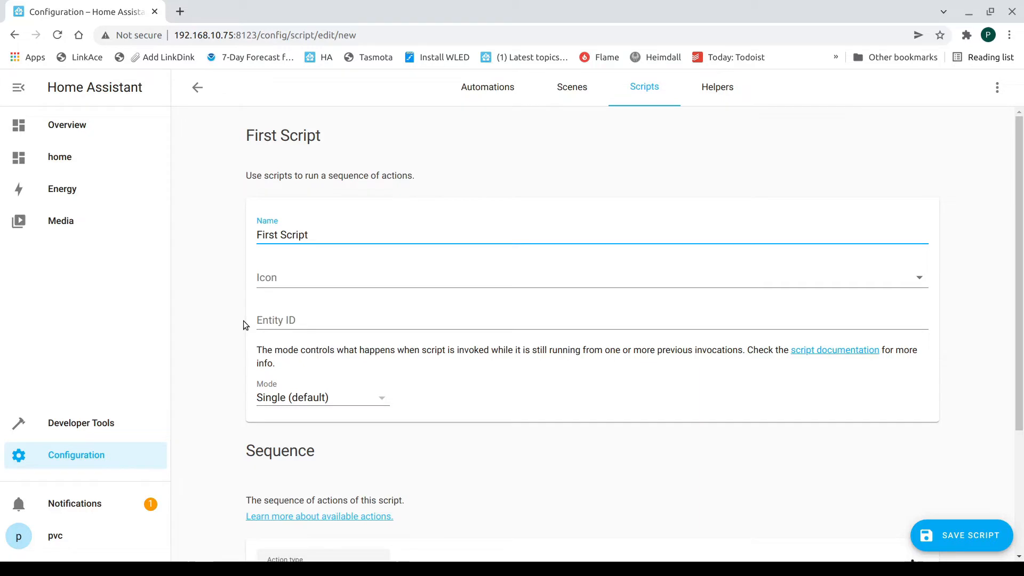
{"action": "scroll", "coordinate": [282, 350], "scroll_direction": "down", "scroll_amount": 3}
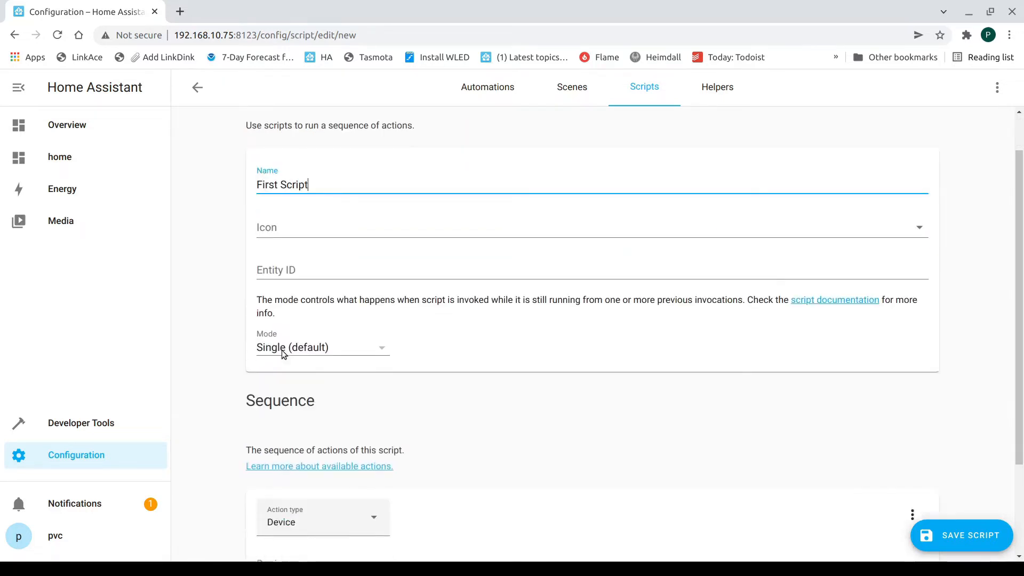
{"action": "left_click", "coordinate": [383, 258]}
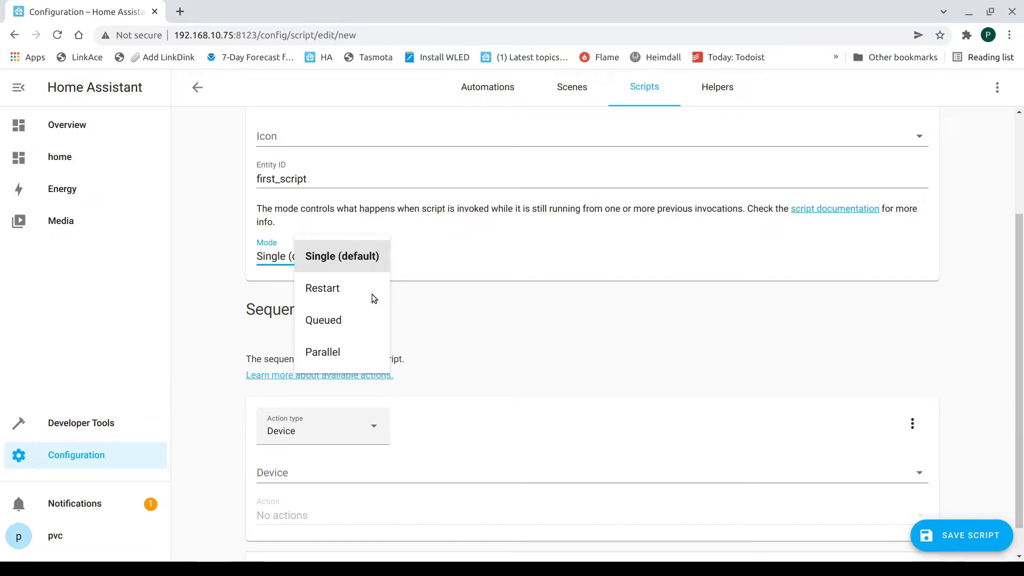
{"action": "left_click", "coordinate": [483, 303]}
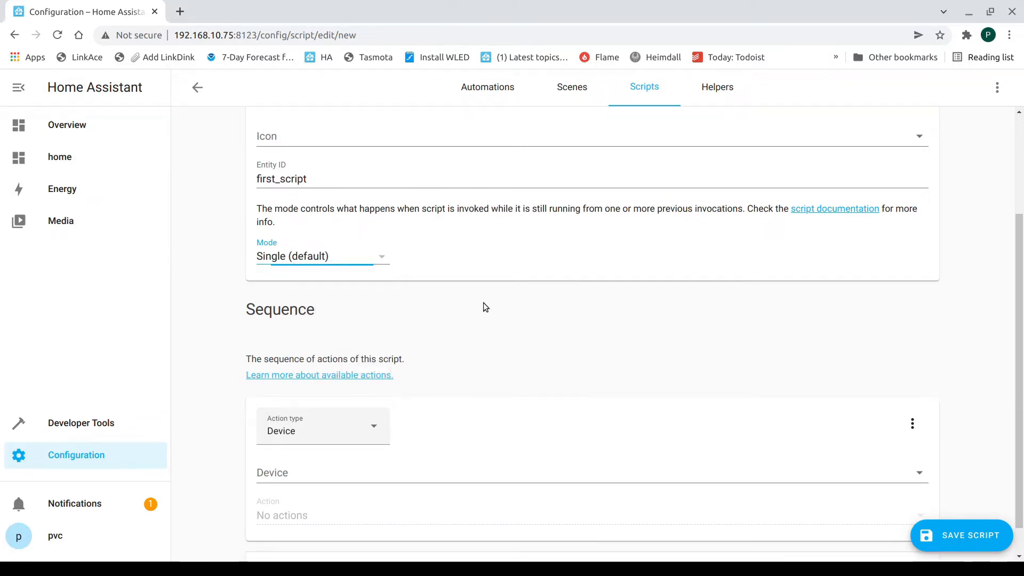
Set the script's device action to Back bedroom with the action Turn on Back bedroom
{"action": "scroll", "coordinate": [454, 341], "scroll_direction": "down", "scroll_amount": 1}
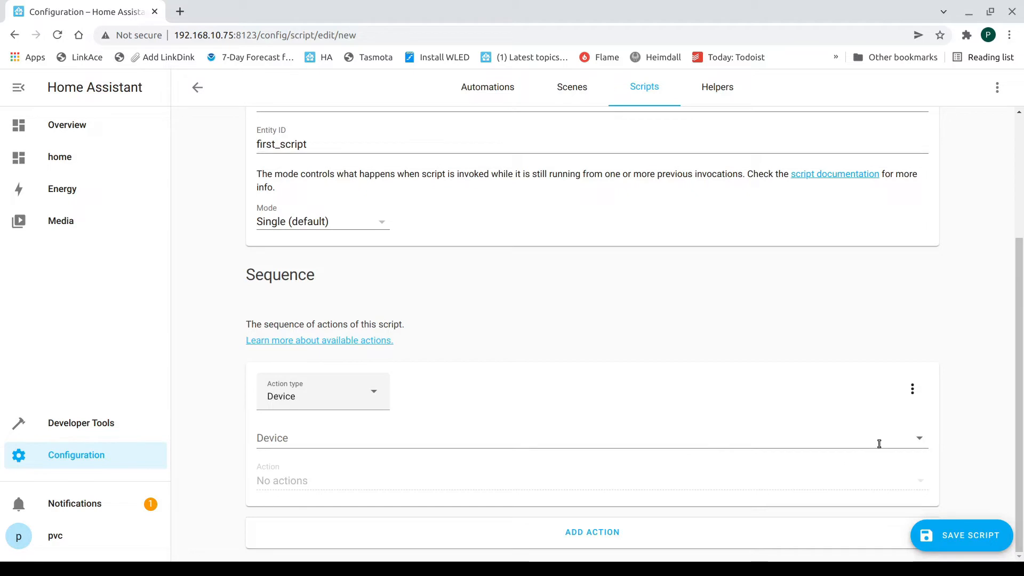
{"action": "left_click", "coordinate": [920, 438]}
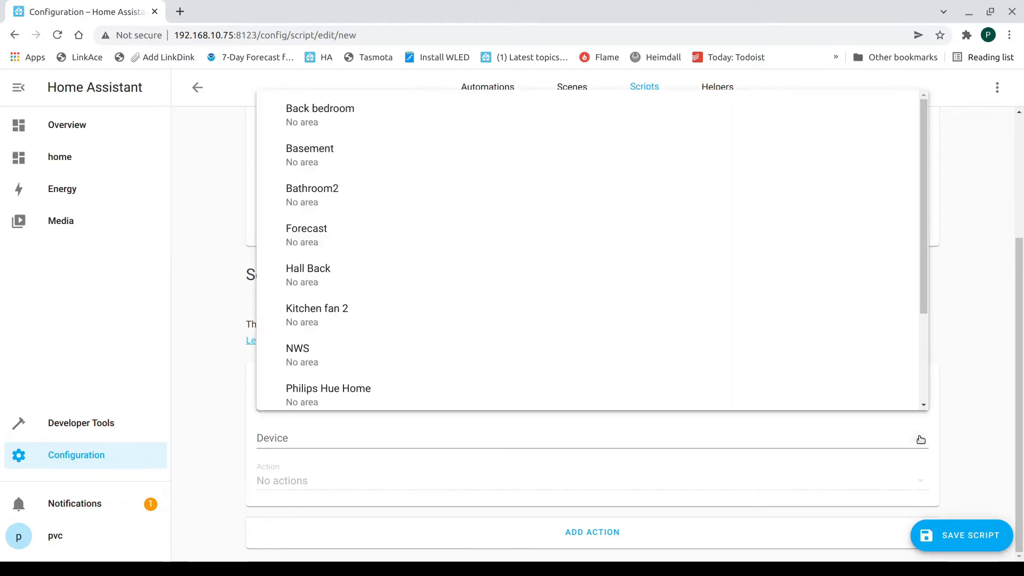
{"action": "left_click", "coordinate": [345, 124]}
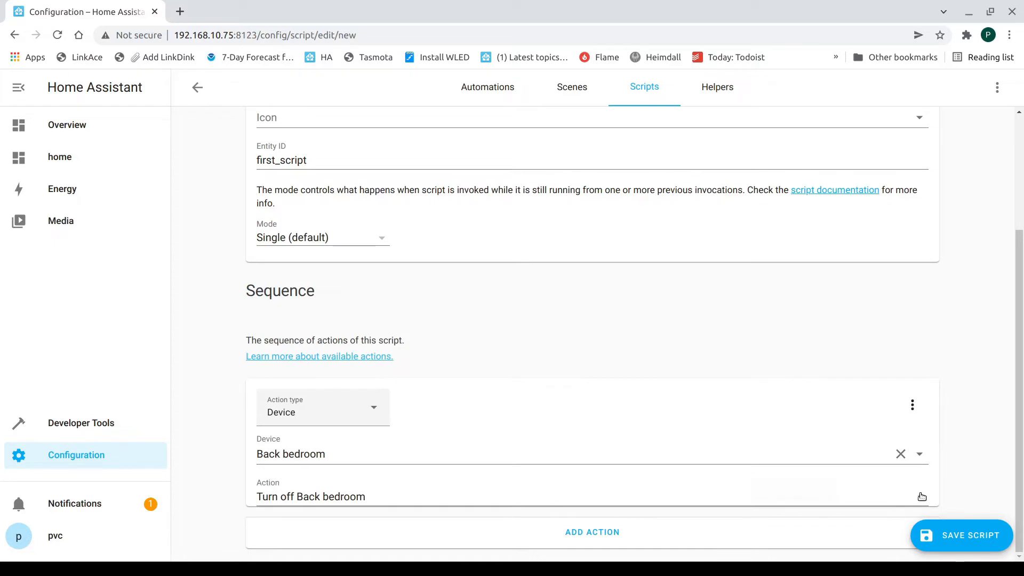
{"action": "left_click", "coordinate": [921, 495]}
{"action": "scroll", "coordinate": [853, 510], "scroll_direction": "down", "scroll_amount": 1}
{"action": "scroll", "coordinate": [853, 509], "scroll_direction": "down", "scroll_amount": 1}
{"action": "scroll", "coordinate": [850, 509], "scroll_direction": "up", "scroll_amount": 1}
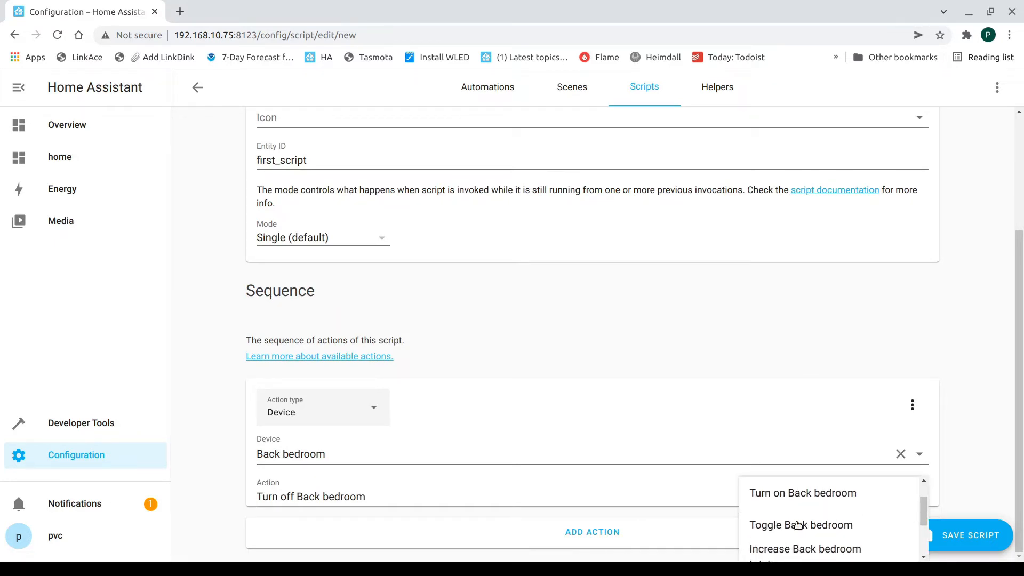
{"action": "left_click", "coordinate": [788, 495]}
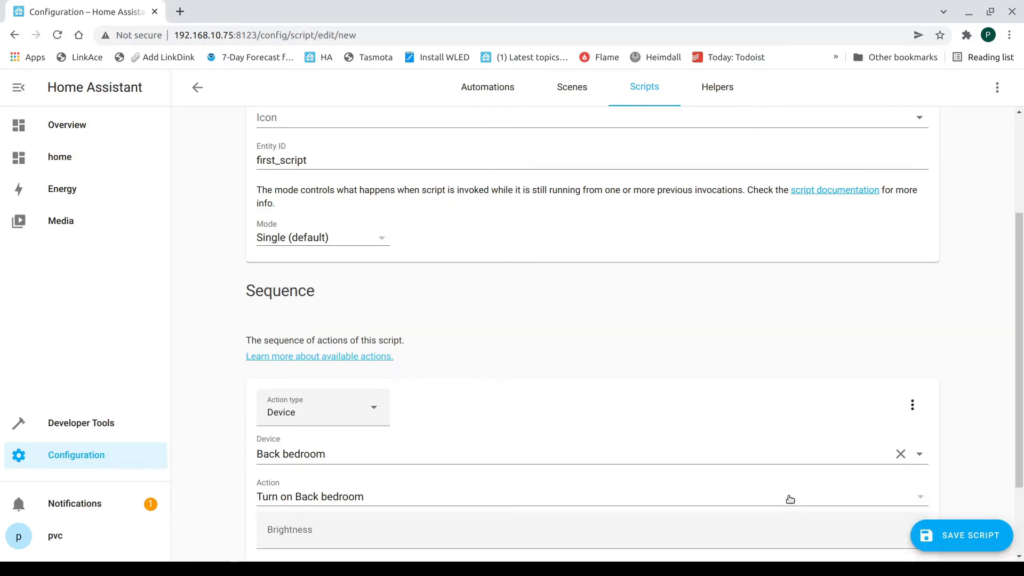
Check the action's flash options, leave brightness and flash empty, and save the script
{"action": "scroll", "coordinate": [693, 424], "scroll_direction": "down", "scroll_amount": 2}
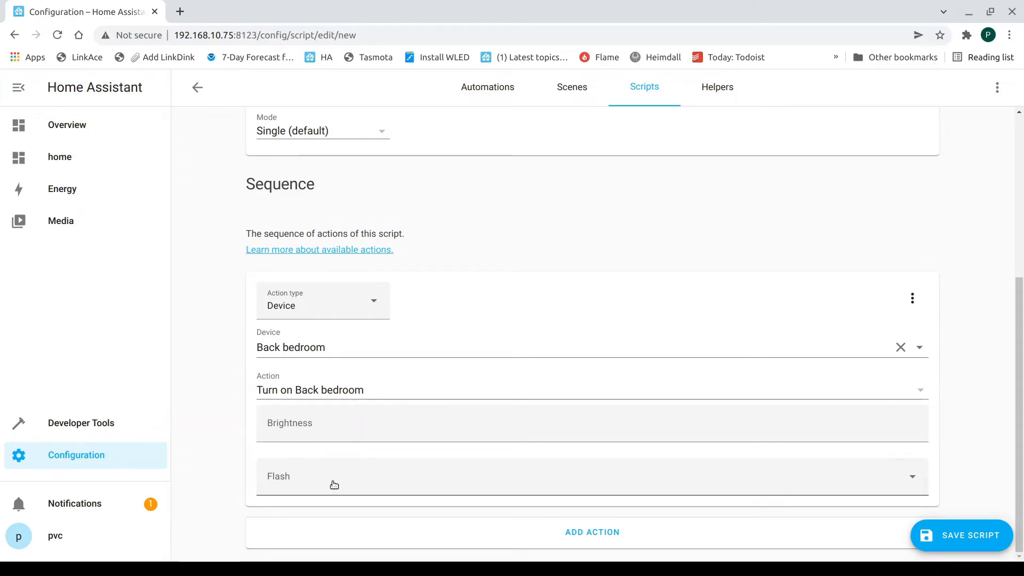
{"action": "left_click", "coordinate": [913, 480]}
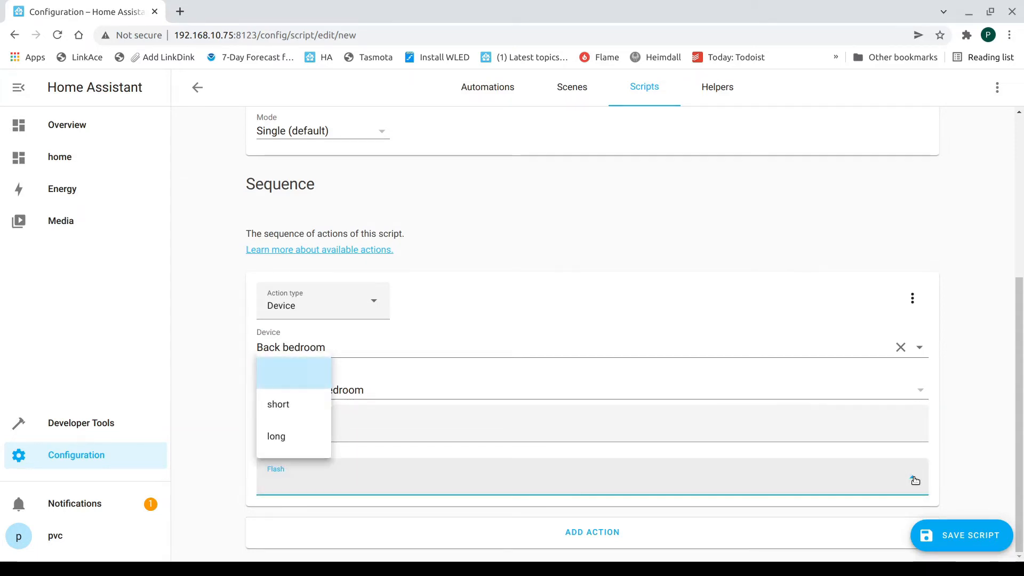
{"action": "left_click", "coordinate": [787, 429]}
{"action": "left_click", "coordinate": [780, 431]}
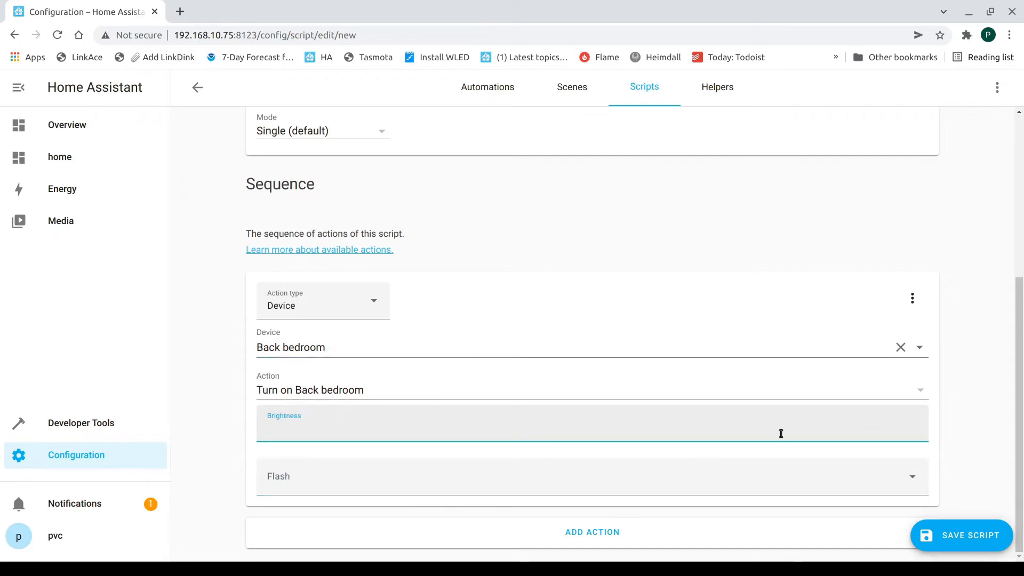
{"action": "left_click", "coordinate": [214, 421]}
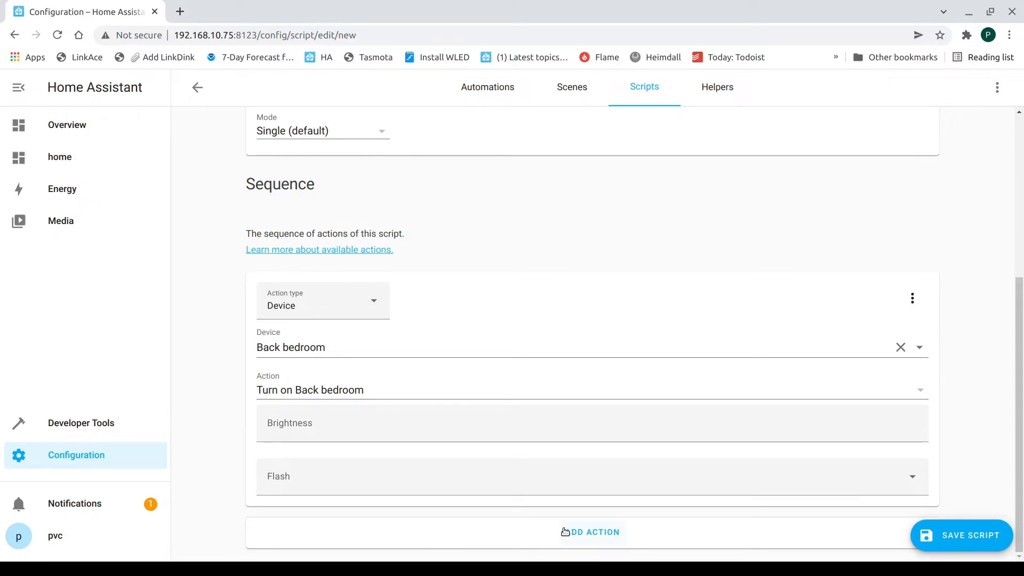
{"action": "left_click", "coordinate": [977, 538]}
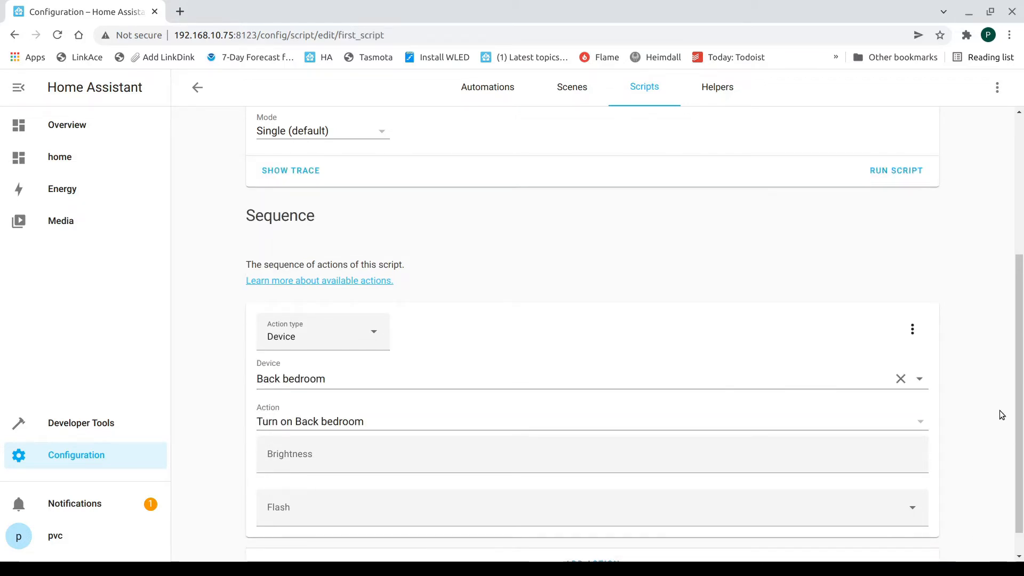
Return to the script list and create another script named "Everything Off"
{"action": "scroll", "coordinate": [976, 408], "scroll_direction": "up", "scroll_amount": 3}
{"action": "scroll", "coordinate": [974, 407], "scroll_direction": "up", "scroll_amount": 2}
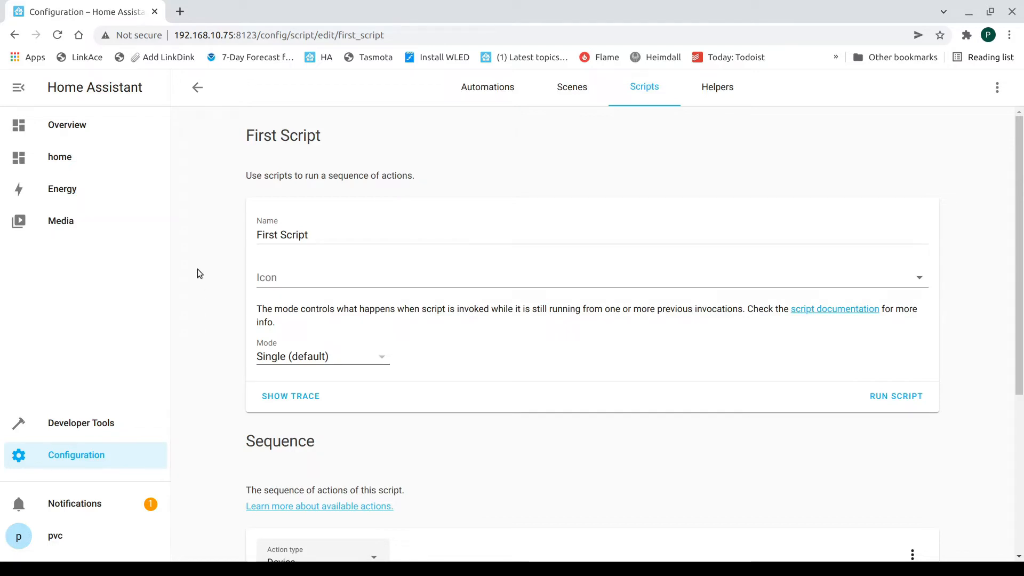
{"action": "left_click", "coordinate": [198, 89]}
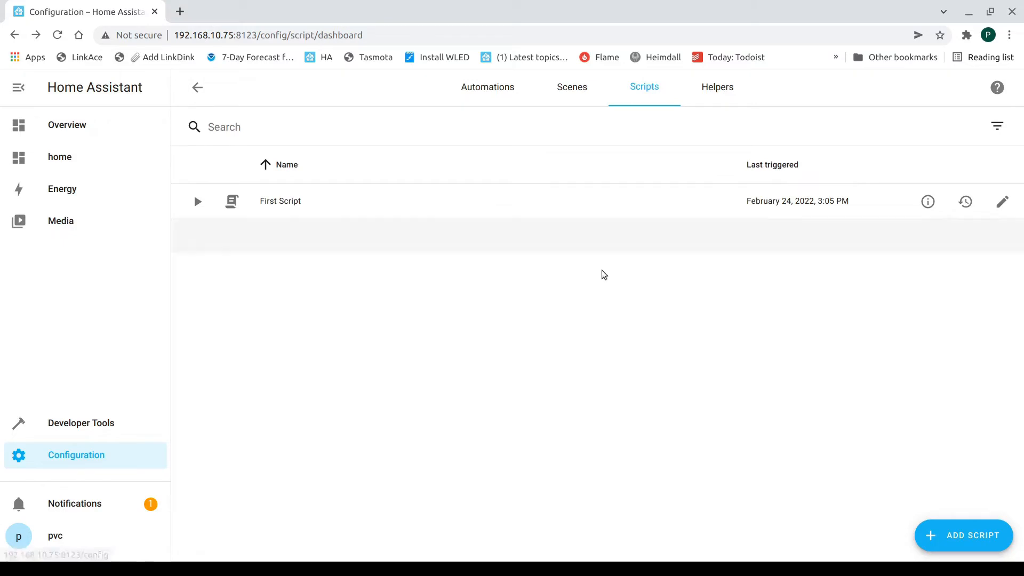
{"action": "left_click", "coordinate": [969, 536]}
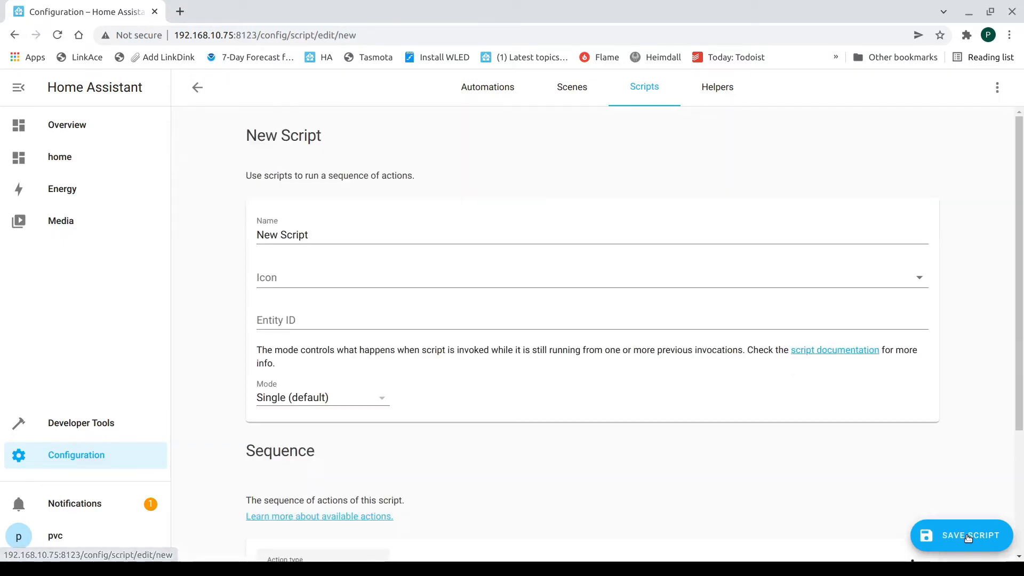
{"action": "left_click_drag", "start_coordinate": [315, 234], "coordinate": [244, 226]}
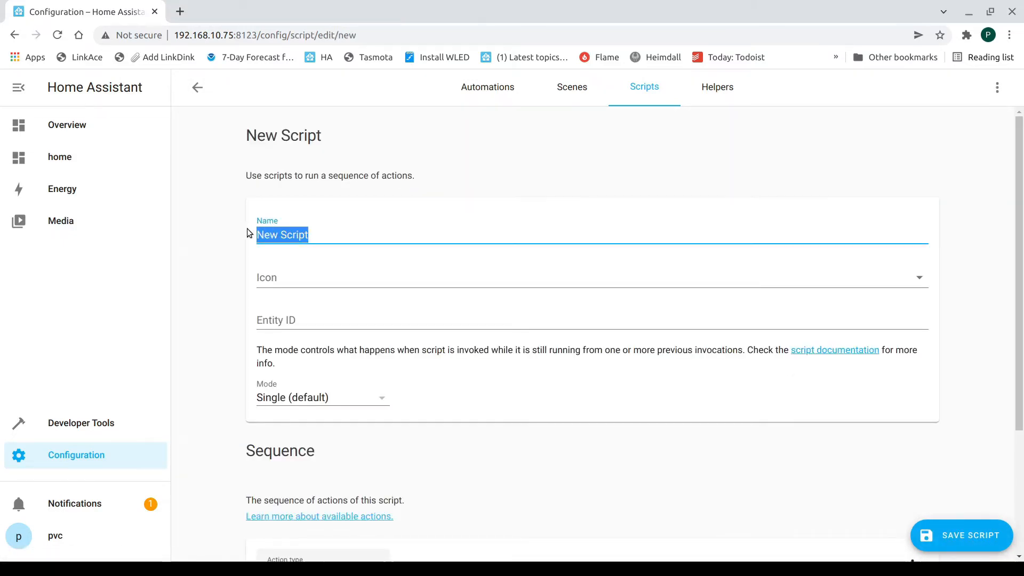
{"action": "type", "text": "Everyt"}
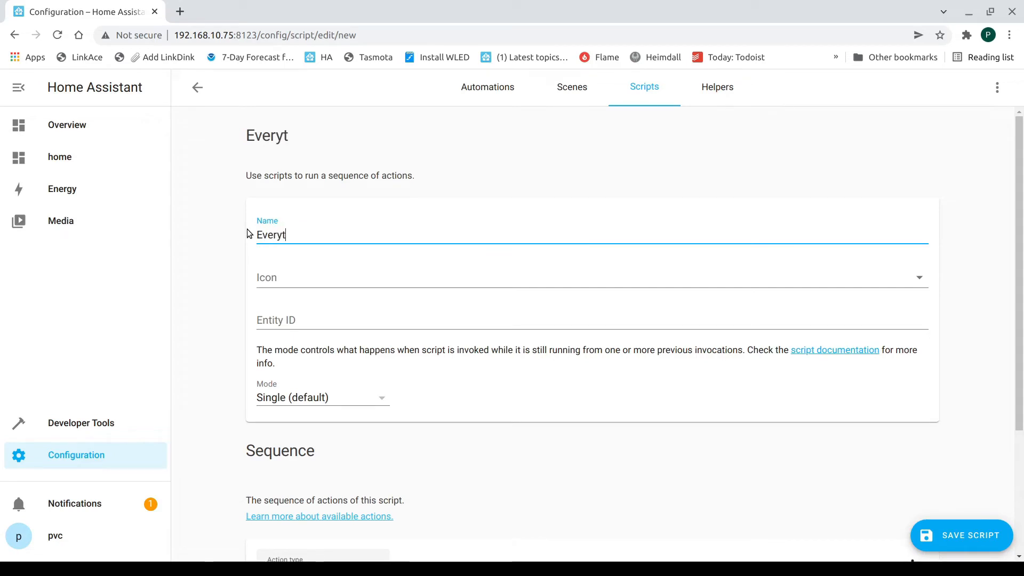
{"action": "type", "text": "hing Off"}
{"action": "key", "text": "Tab"}
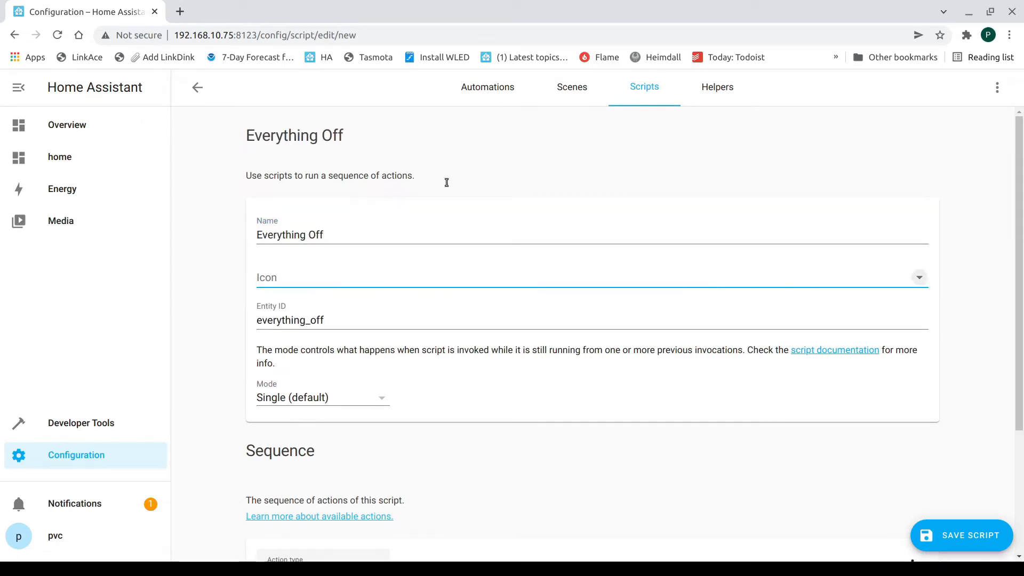
Set the first device action of the Everything Off script to turn off Back bedroom
{"action": "scroll", "coordinate": [554, 298], "scroll_direction": "down", "scroll_amount": 3}
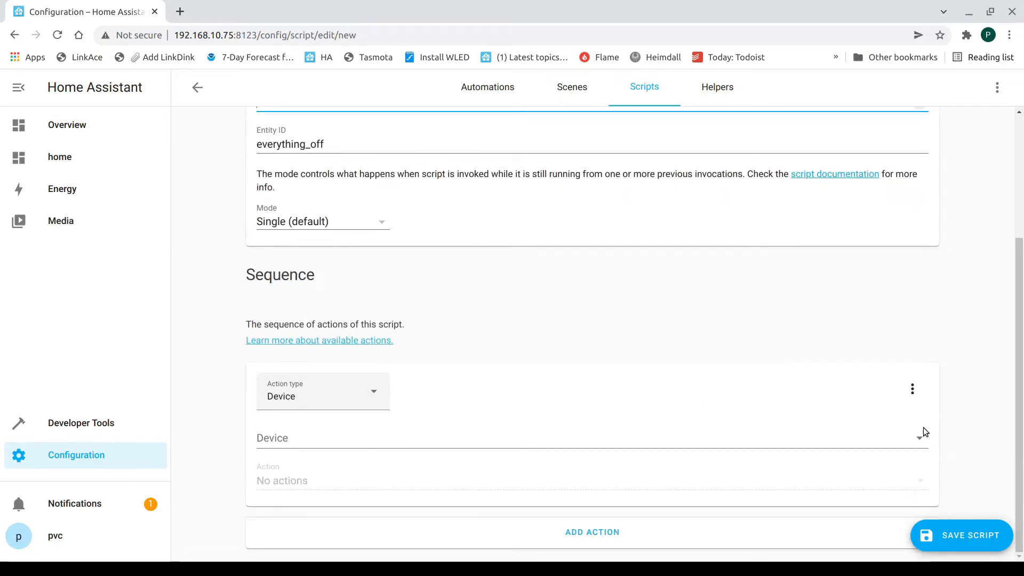
{"action": "left_click", "coordinate": [914, 441]}
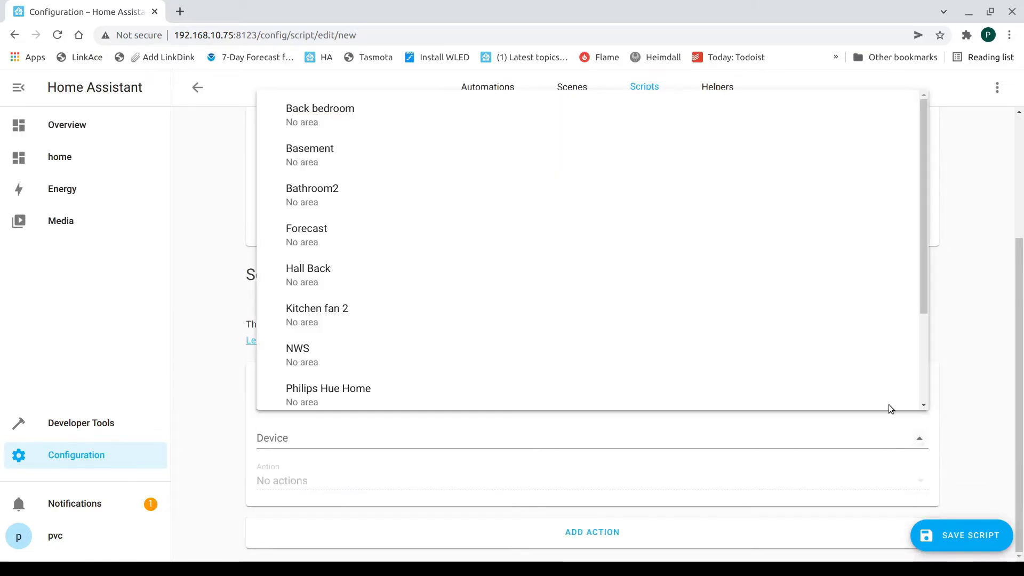
{"action": "left_click", "coordinate": [315, 122]}
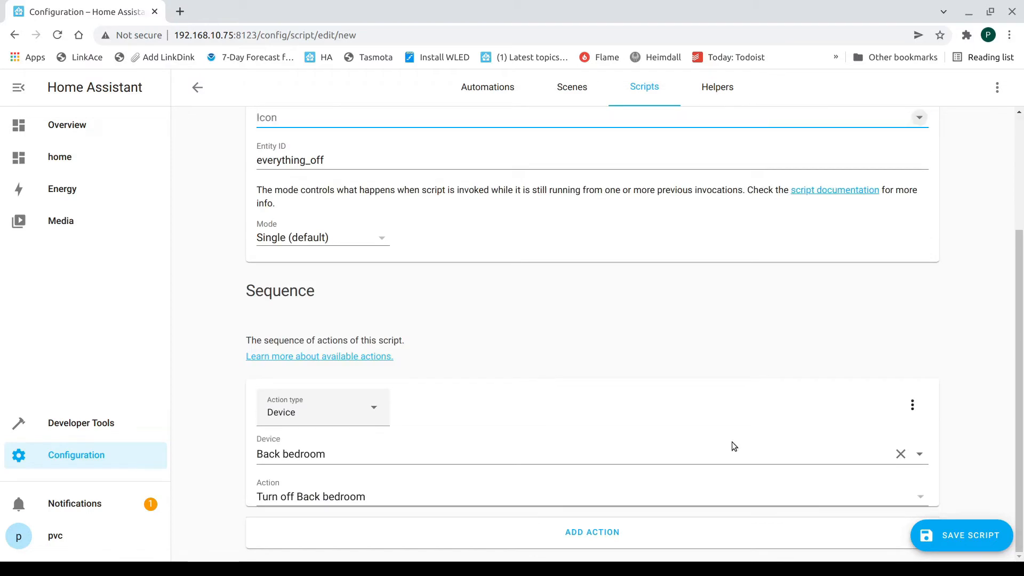
Add a second device action that turns off Basement
{"action": "left_click", "coordinate": [586, 533]}
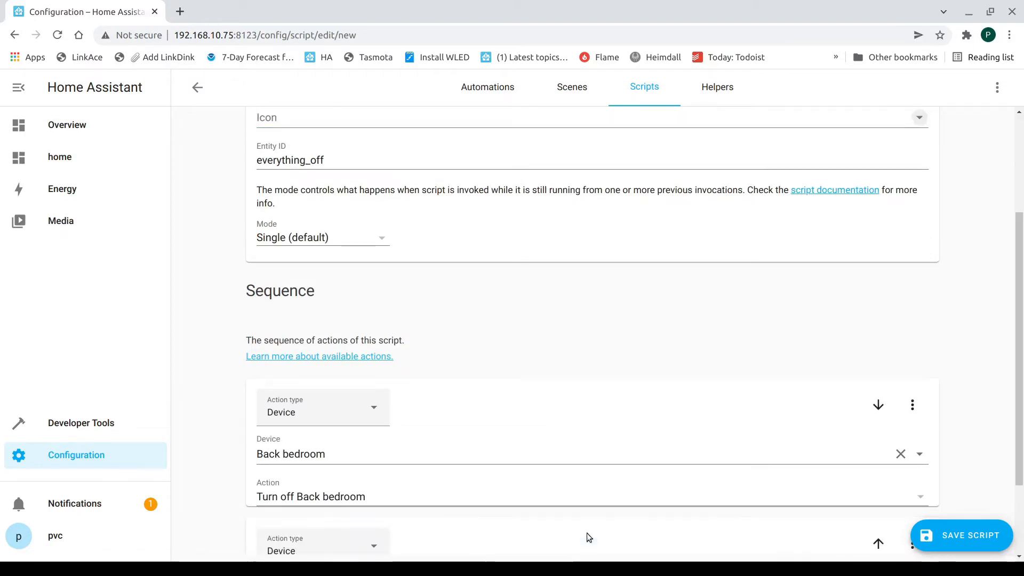
{"action": "scroll", "coordinate": [639, 474], "scroll_direction": "down", "scroll_amount": 3}
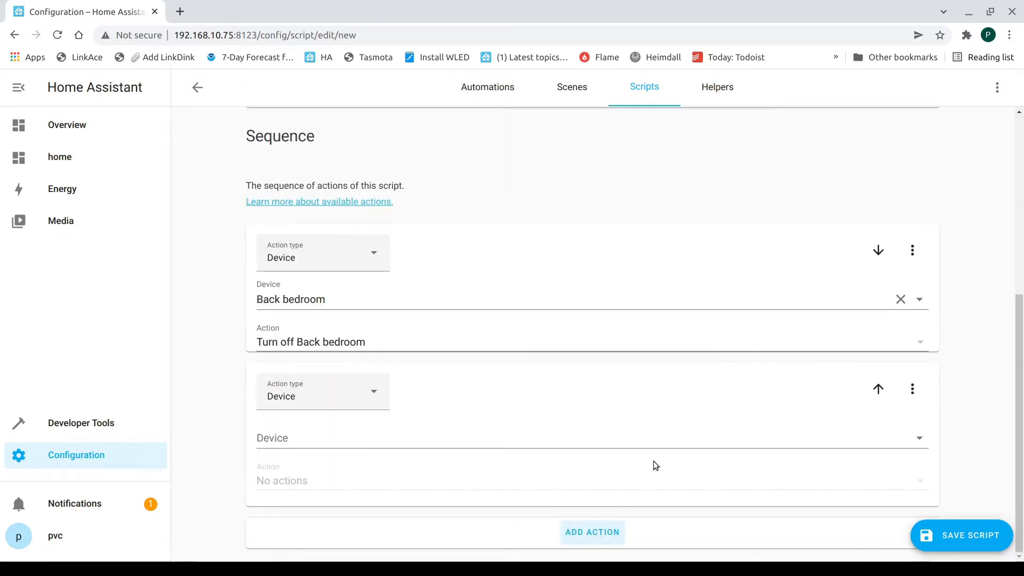
{"action": "left_click", "coordinate": [919, 437]}
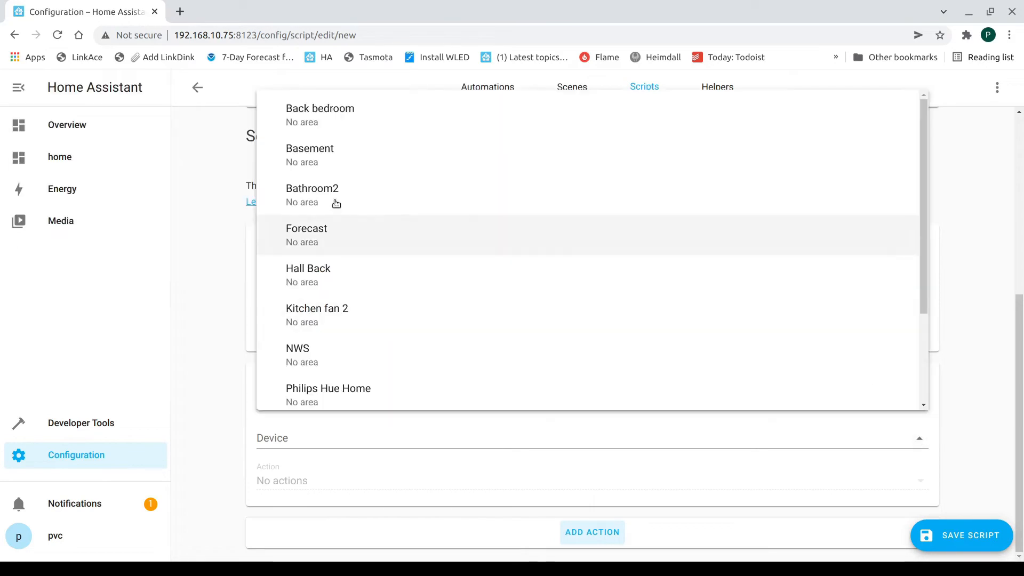
{"action": "left_click", "coordinate": [300, 155]}
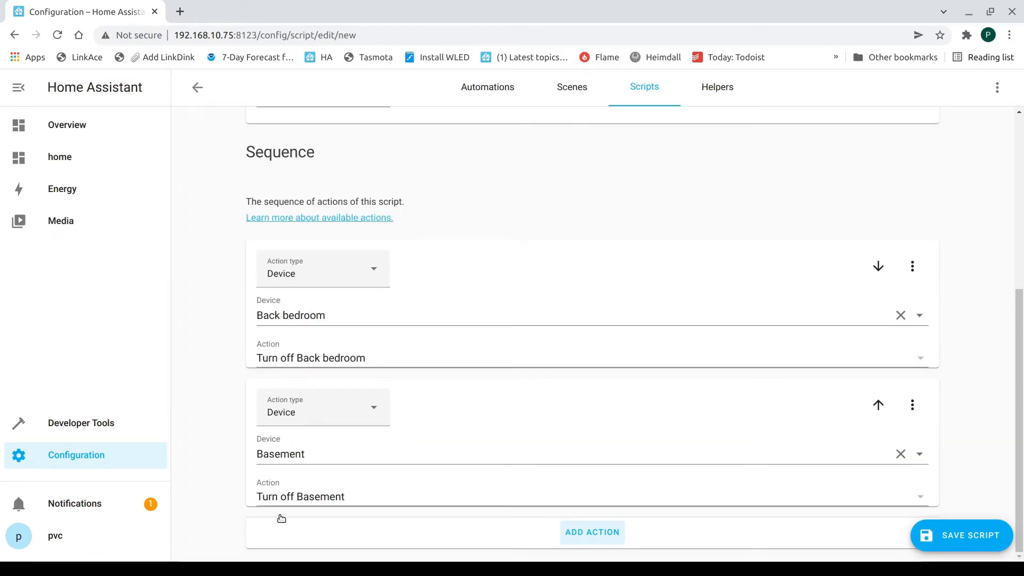
Add a third device action that turns off Bathroom2
{"action": "left_click", "coordinate": [608, 538]}
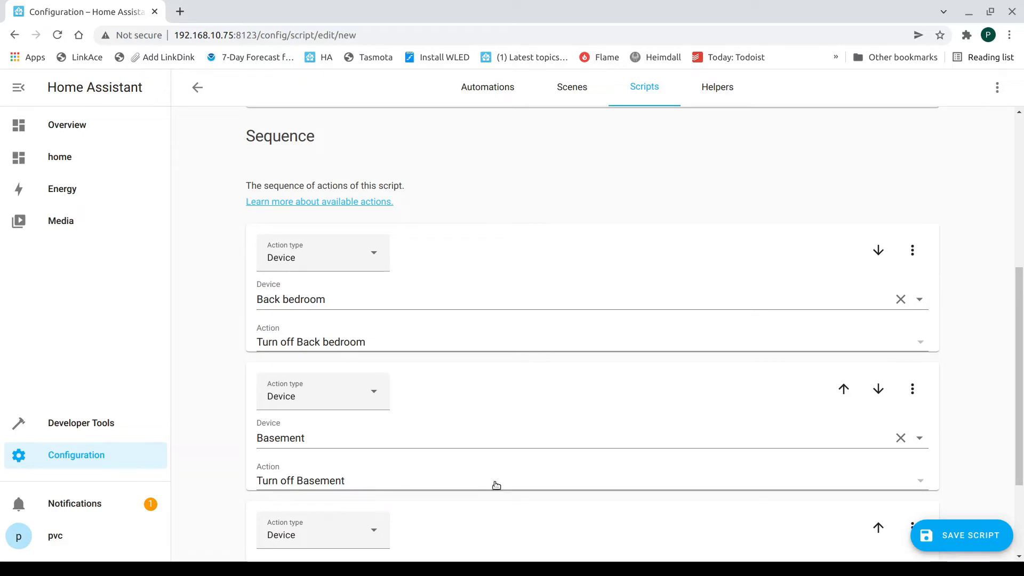
{"action": "scroll", "coordinate": [489, 480], "scroll_direction": "down", "scroll_amount": 3}
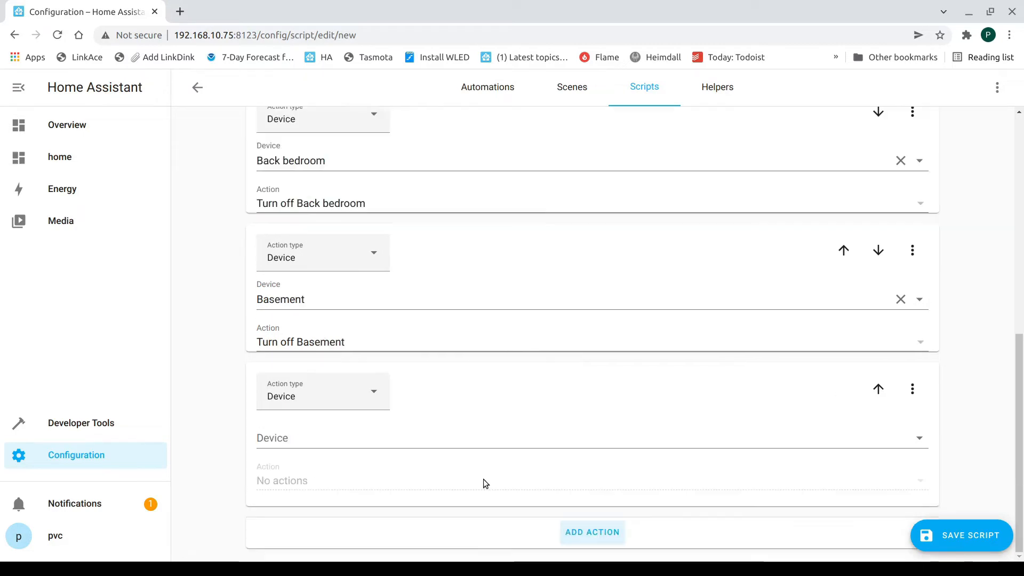
{"action": "left_click", "coordinate": [915, 442]}
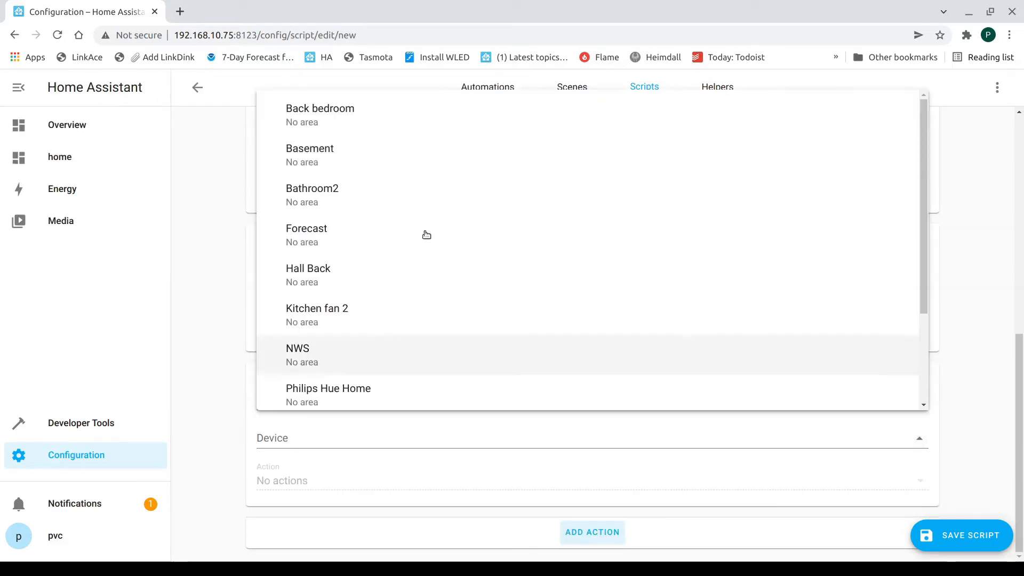
{"action": "left_click", "coordinate": [309, 194]}
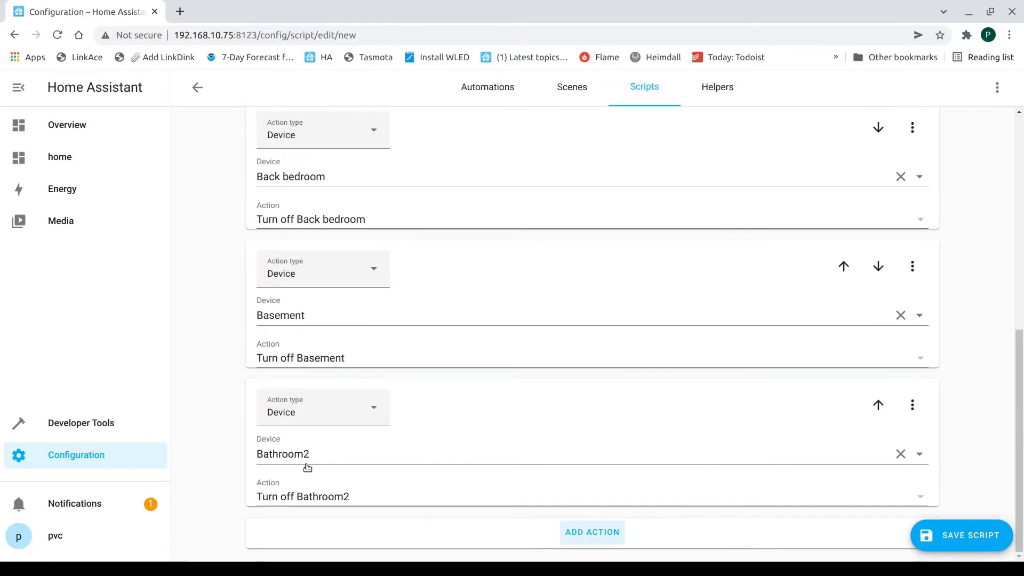
Add a fourth device action that turns off Hall Back and save the Everything Off script
{"action": "left_click", "coordinate": [598, 533]}
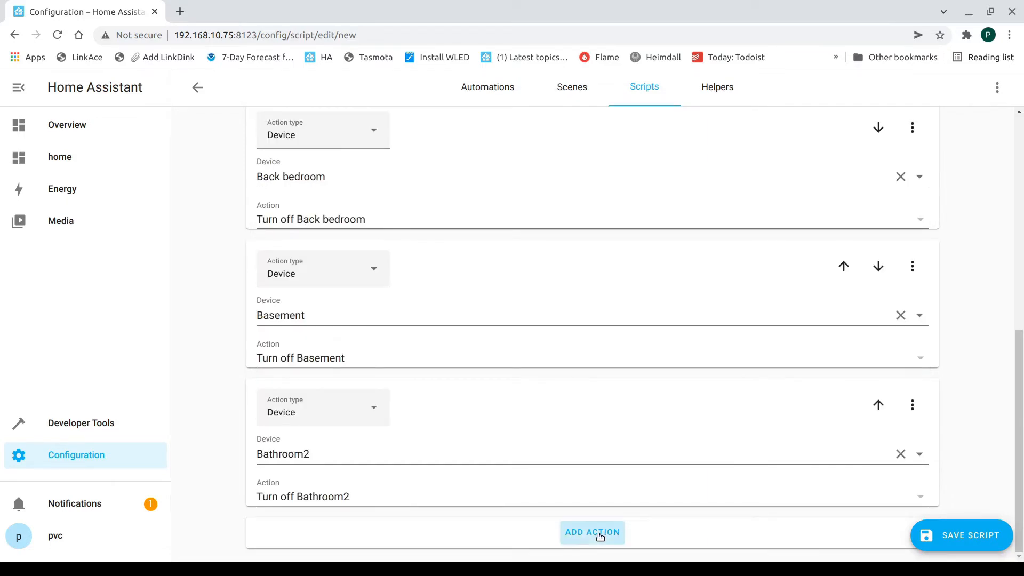
{"action": "scroll", "coordinate": [644, 503], "scroll_direction": "down", "scroll_amount": 3}
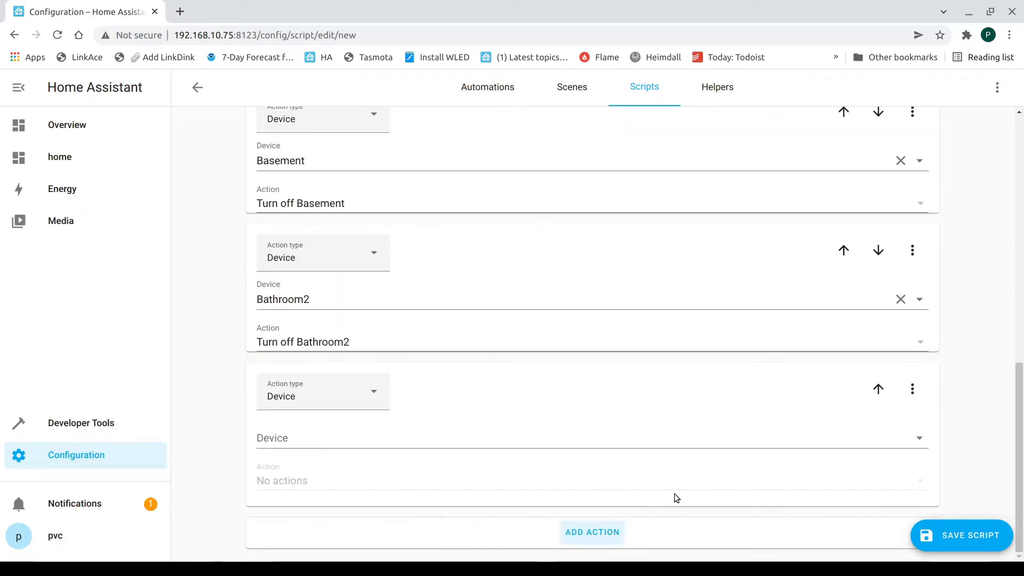
{"action": "left_click", "coordinate": [920, 439]}
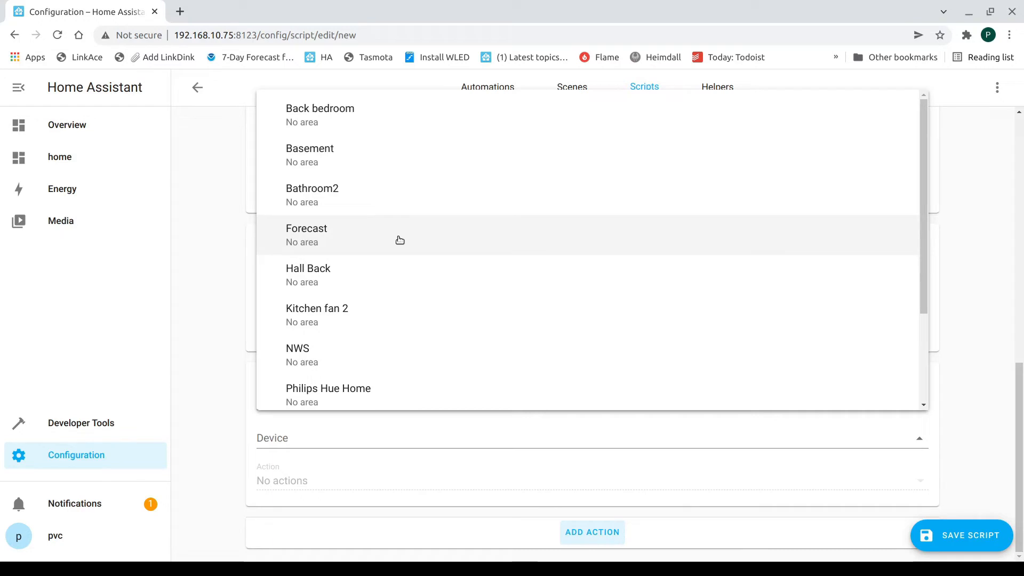
{"action": "left_click", "coordinate": [375, 239]}
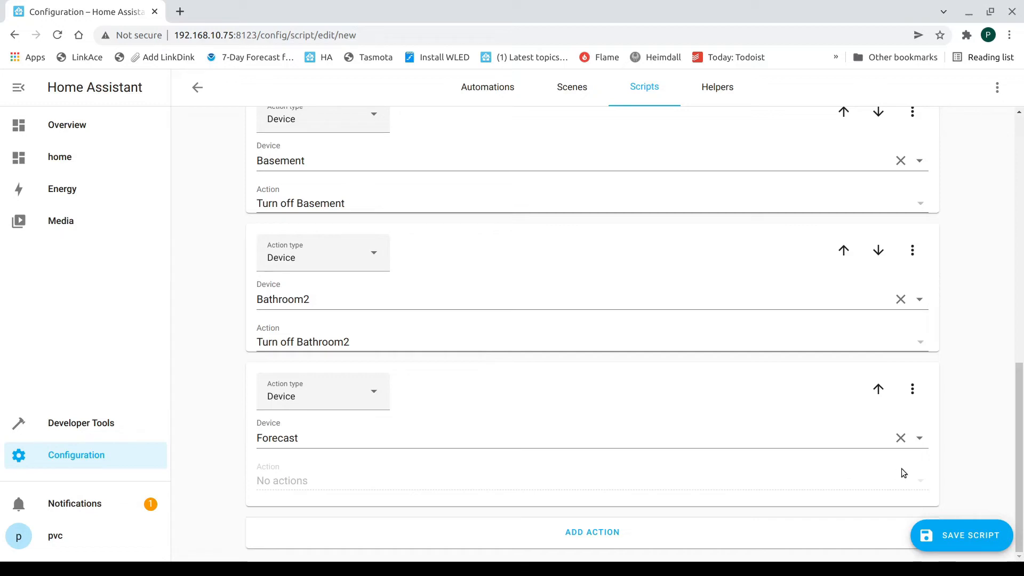
{"action": "left_click", "coordinate": [919, 439]}
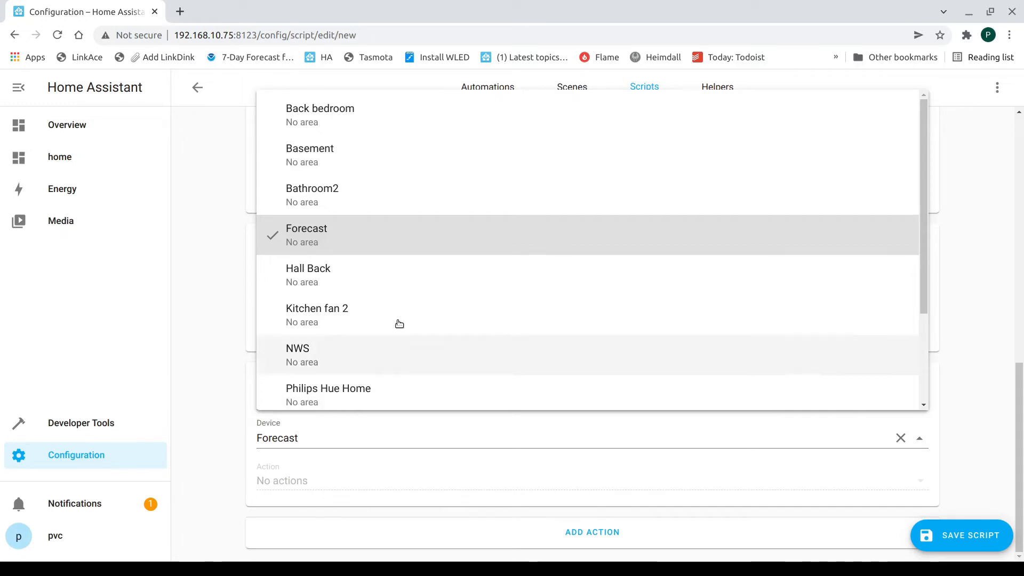
{"action": "left_click", "coordinate": [317, 281]}
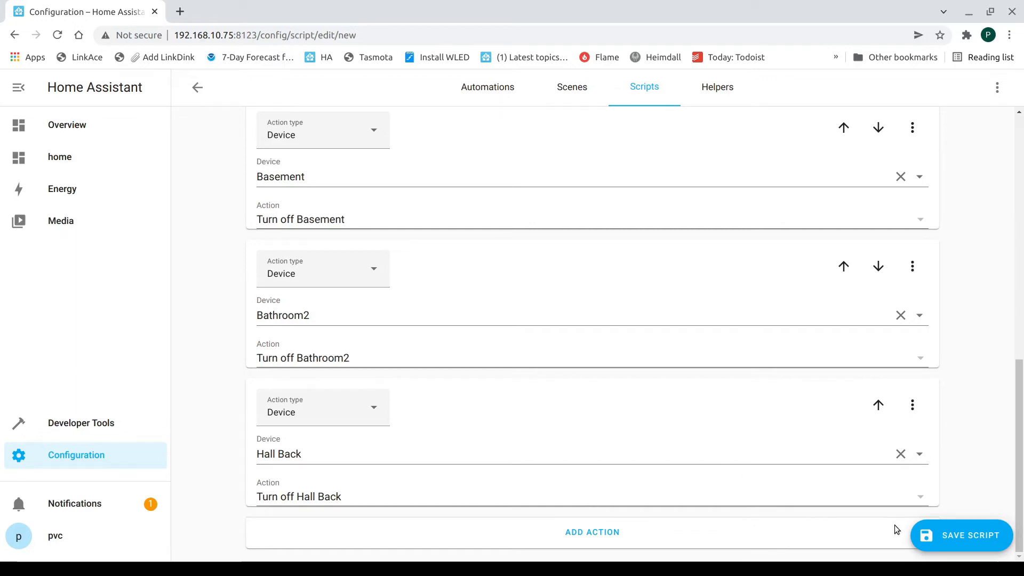
{"action": "left_click", "coordinate": [955, 538]}
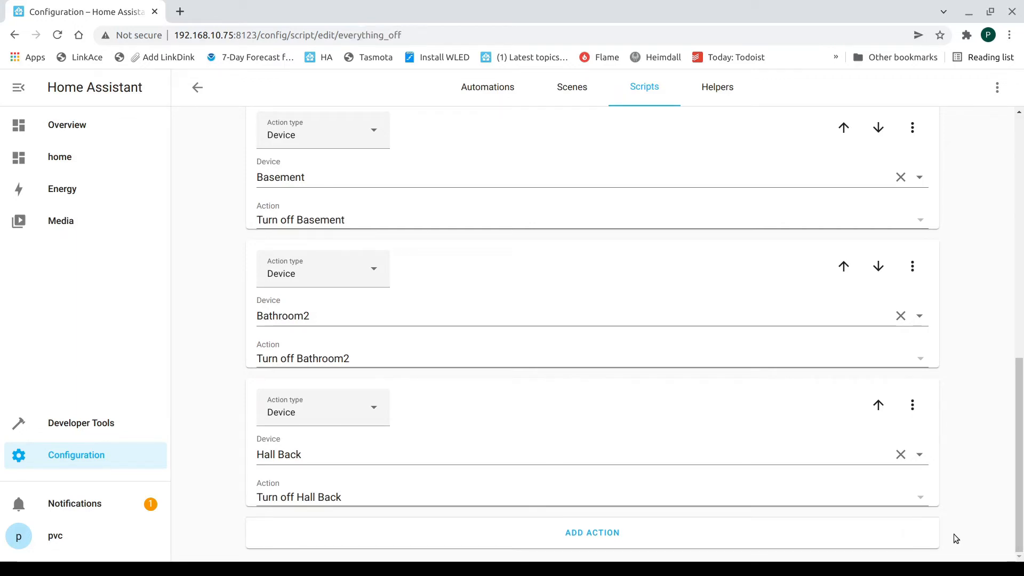
Open the Meteorologisk institutt service from the integrations and rename its Forecast device "Weather Forecast"
{"action": "left_click", "coordinate": [69, 465]}
{"action": "left_click", "coordinate": [491, 194]}
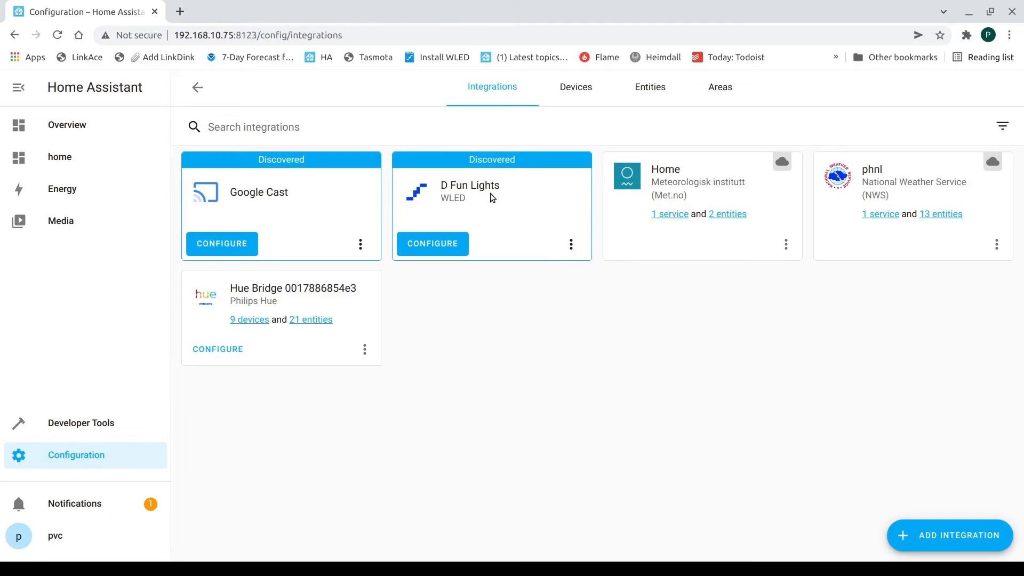
{"action": "left_click", "coordinate": [668, 216]}
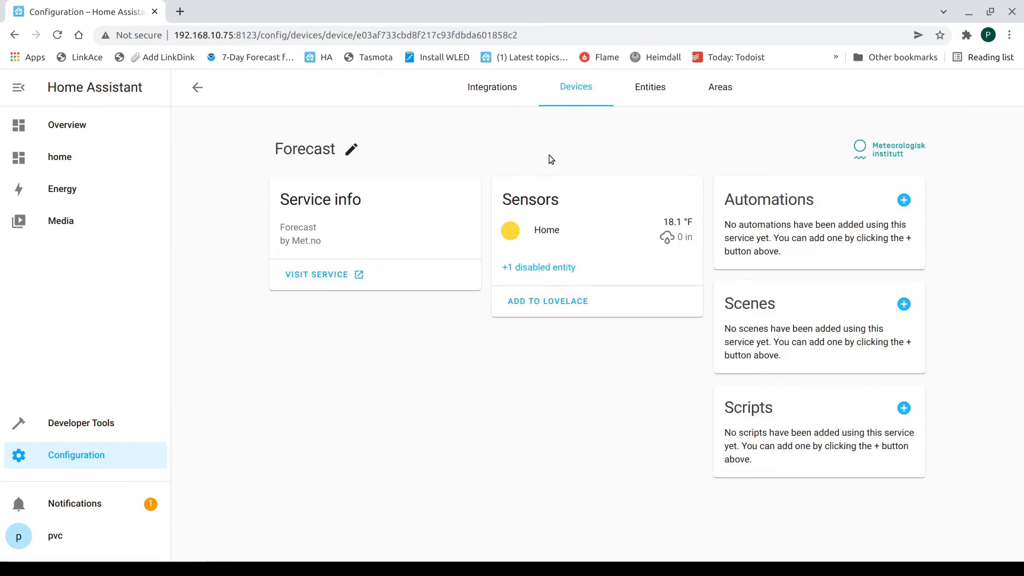
{"action": "left_click", "coordinate": [351, 151]}
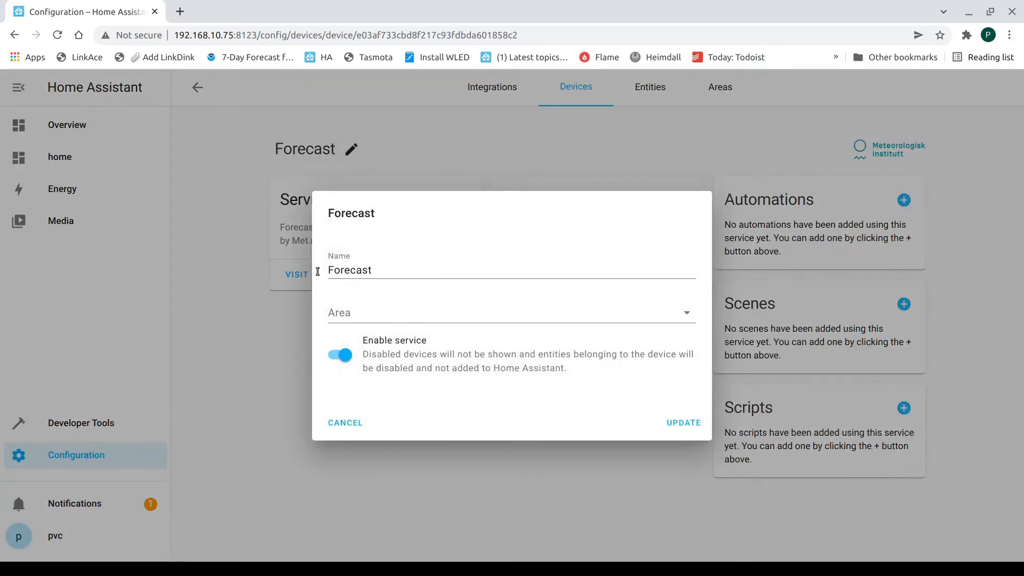
{"action": "left_click", "coordinate": [329, 269]}
{"action": "type", "text": "Weather"}
{"action": "key", "text": "Return"}
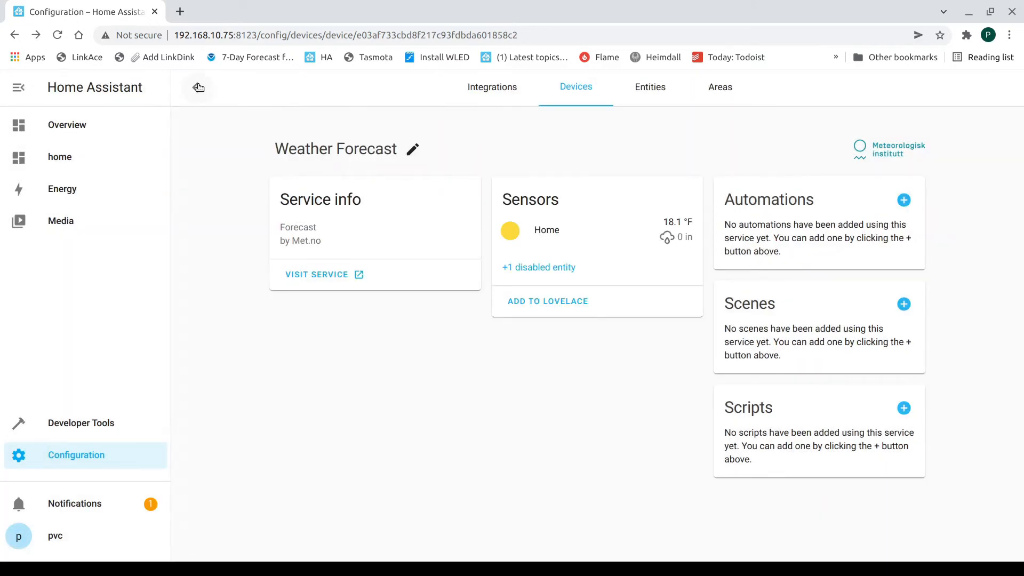
Return to the integrations and rename the NWS service device "National Weather Service"
{"action": "left_click", "coordinate": [198, 87]}
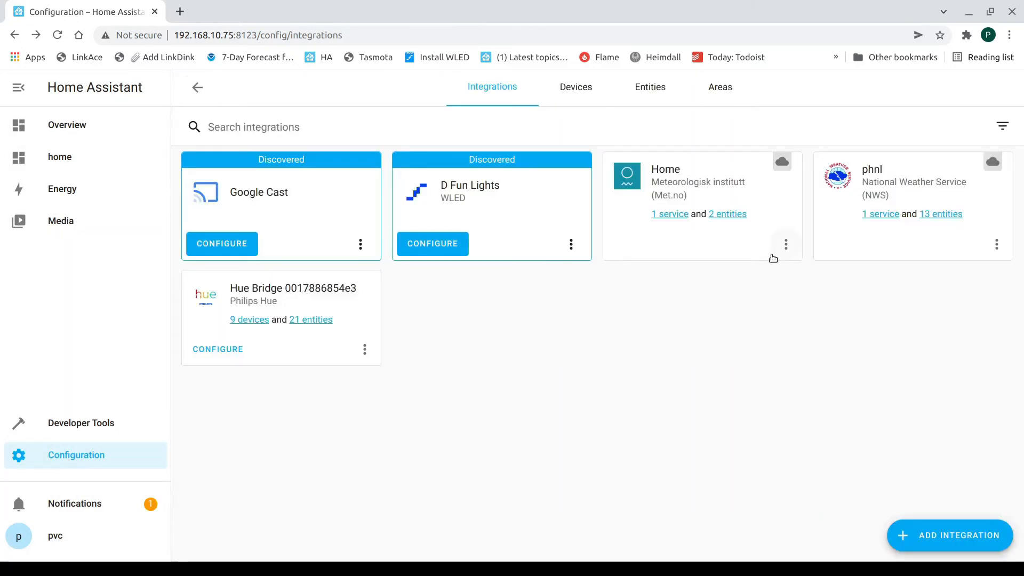
{"action": "left_click", "coordinate": [875, 214]}
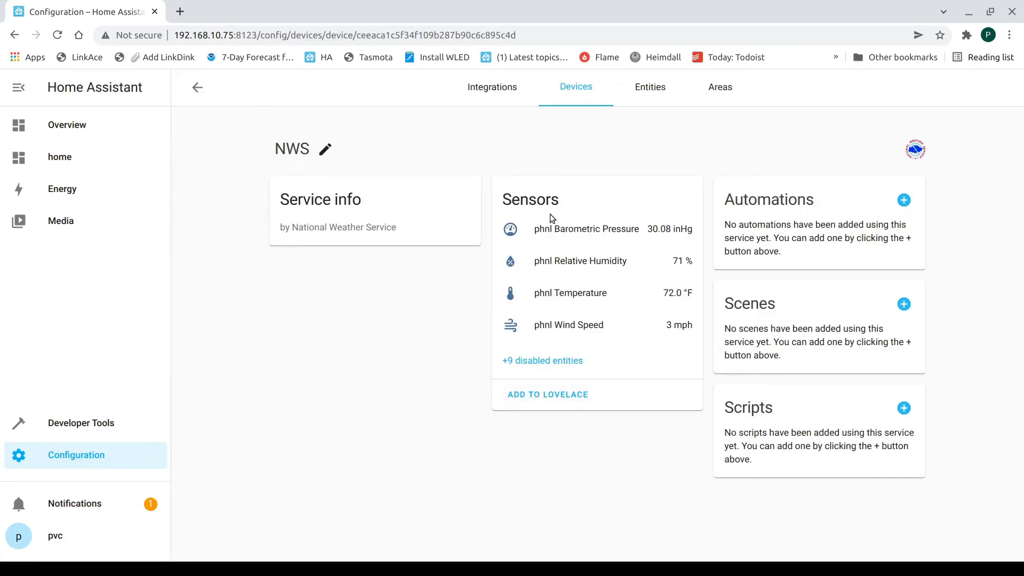
{"action": "left_click", "coordinate": [326, 150]}
{"action": "left_click_drag", "start_coordinate": [374, 271], "coordinate": [260, 252]}
{"action": "type", "text": "Natio"}
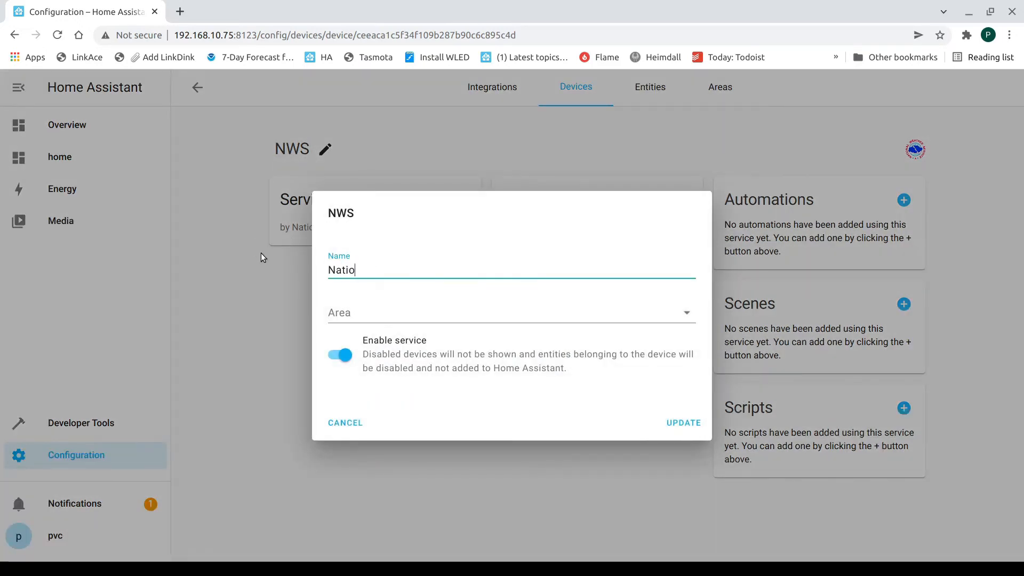
{"action": "type", "text": "nal Wea"}
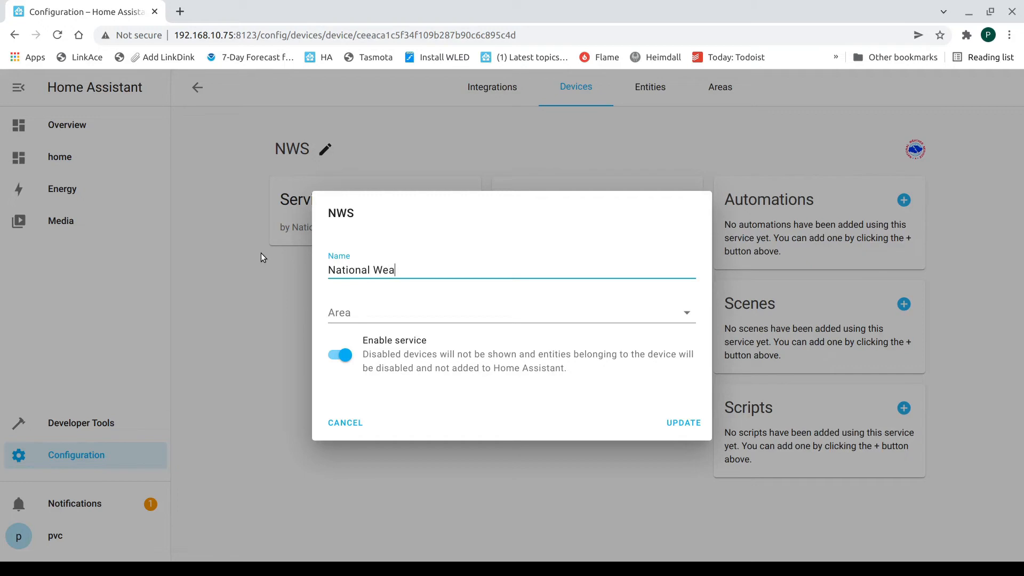
{"action": "type", "text": "ther Service"}
{"action": "key", "text": "Return"}
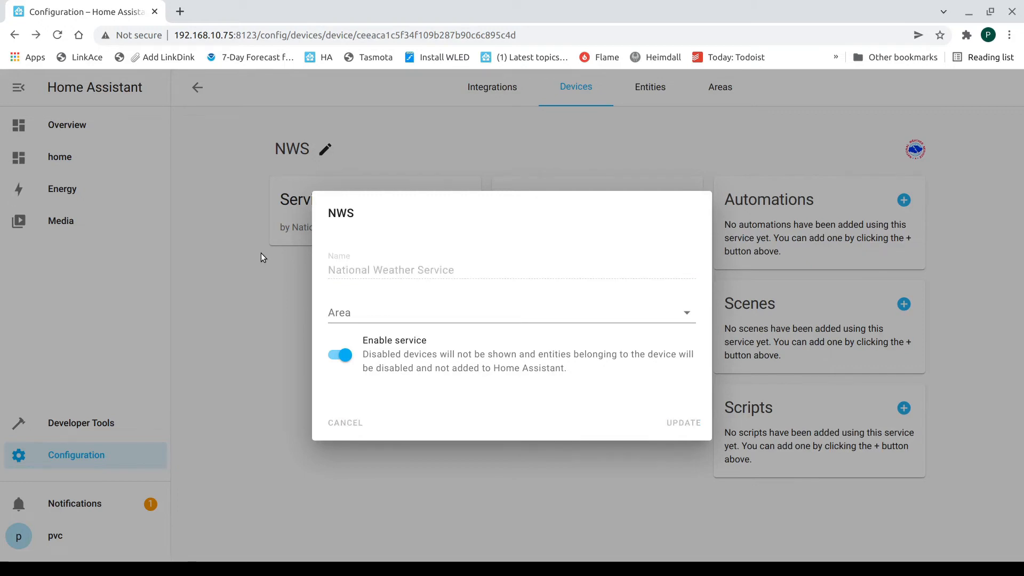
Open the Philips Hue Home device from the Hue Bridge integration and rename it "Philips Hue Bridge No Control"
{"action": "left_click", "coordinate": [199, 92]}
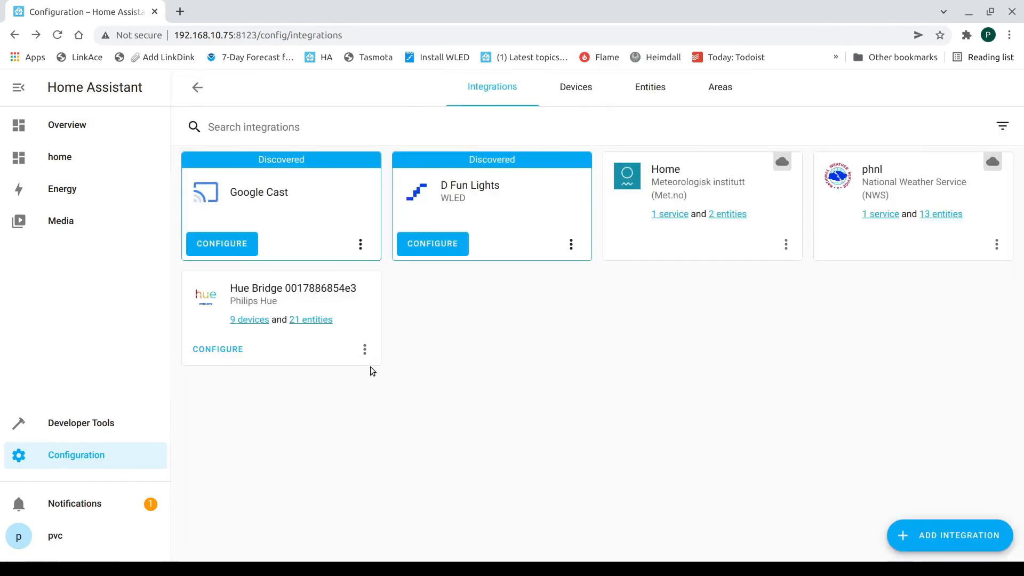
{"action": "left_click", "coordinate": [243, 320]}
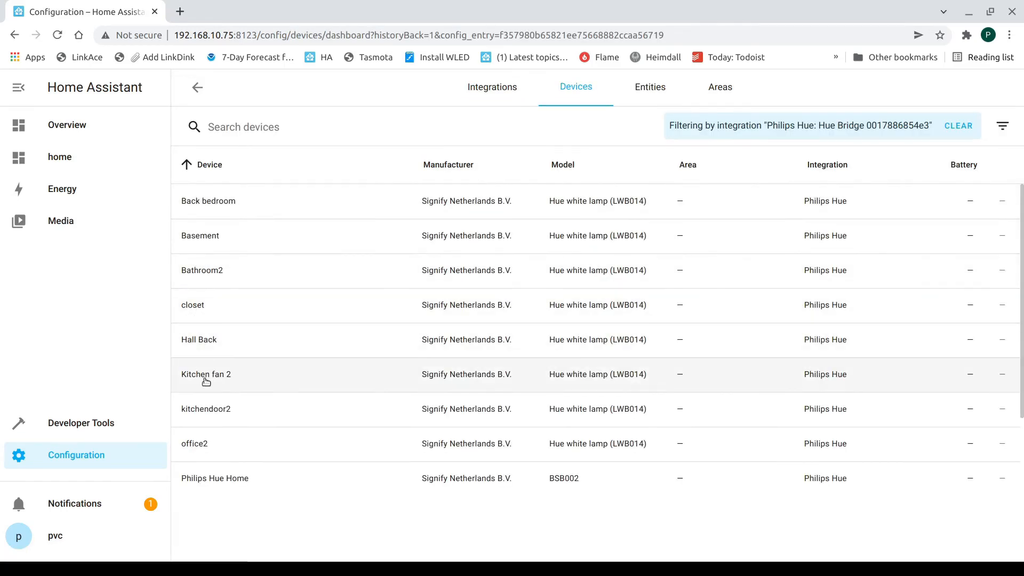
{"action": "left_click", "coordinate": [220, 479]}
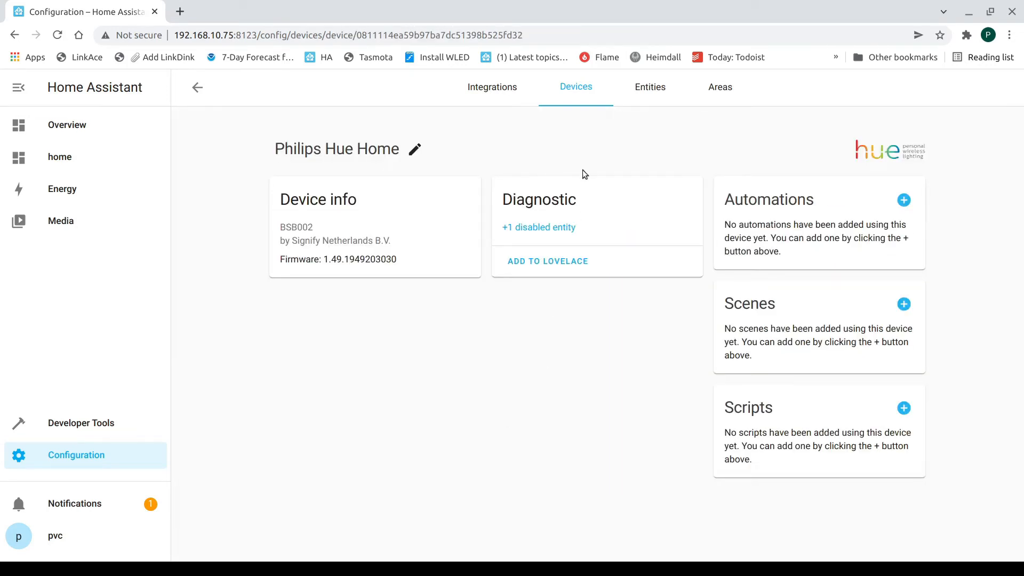
{"action": "left_click", "coordinate": [415, 151]}
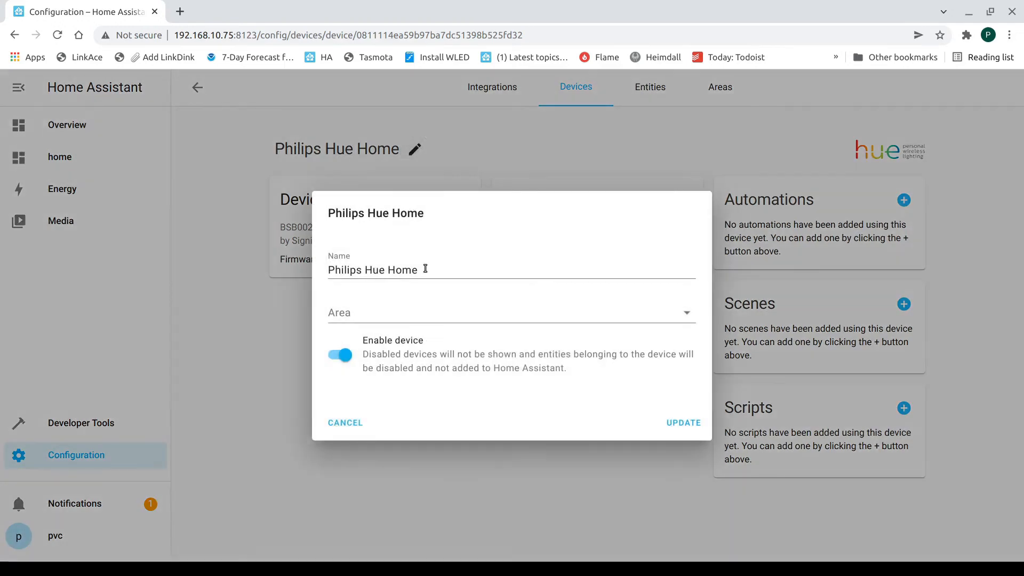
{"action": "left_click", "coordinate": [435, 270]}
{"action": "key", "text": "BackSpace"}
{"action": "key", "text": "BackSpace"}
{"action": "key", "text": "BackSpace"}
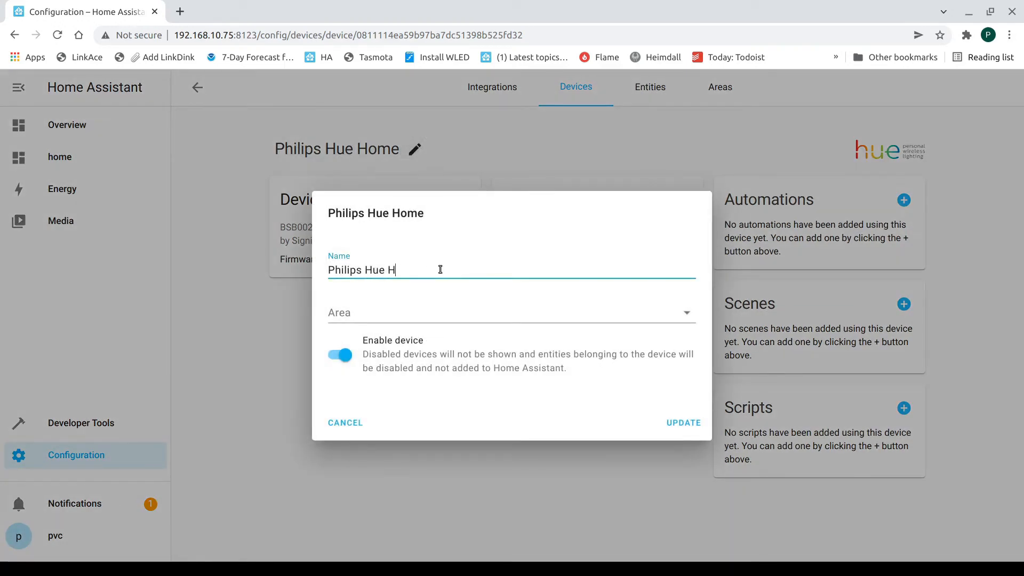
{"action": "type", "text": "Bridge No Control"}
{"action": "left_click", "coordinate": [684, 424]}
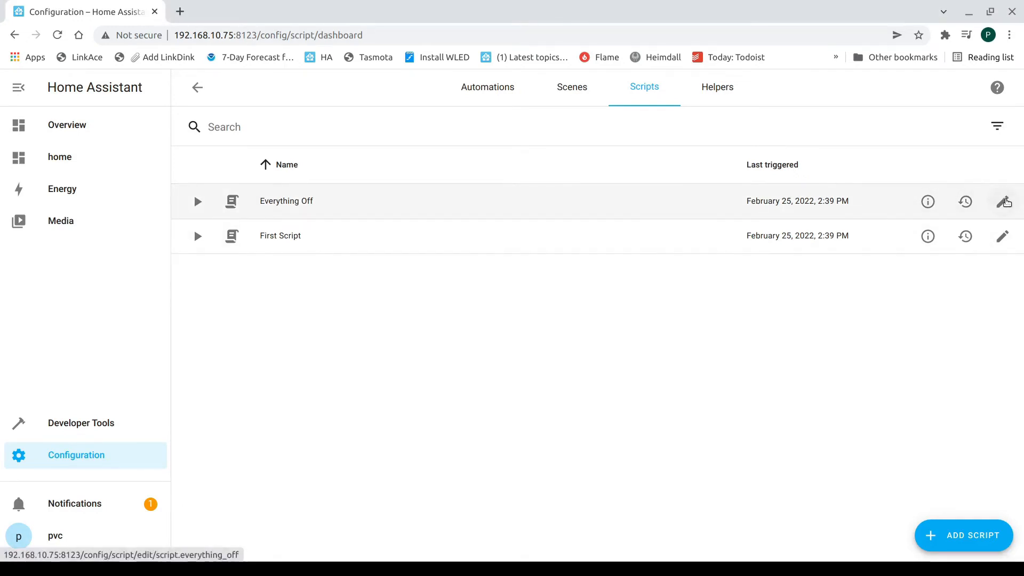
Open the Everything Off script for editing and append a device action for Hall Back
{"action": "left_click", "coordinate": [1004, 202]}
{"action": "scroll", "coordinate": [929, 219], "scroll_direction": "down", "scroll_amount": 15}
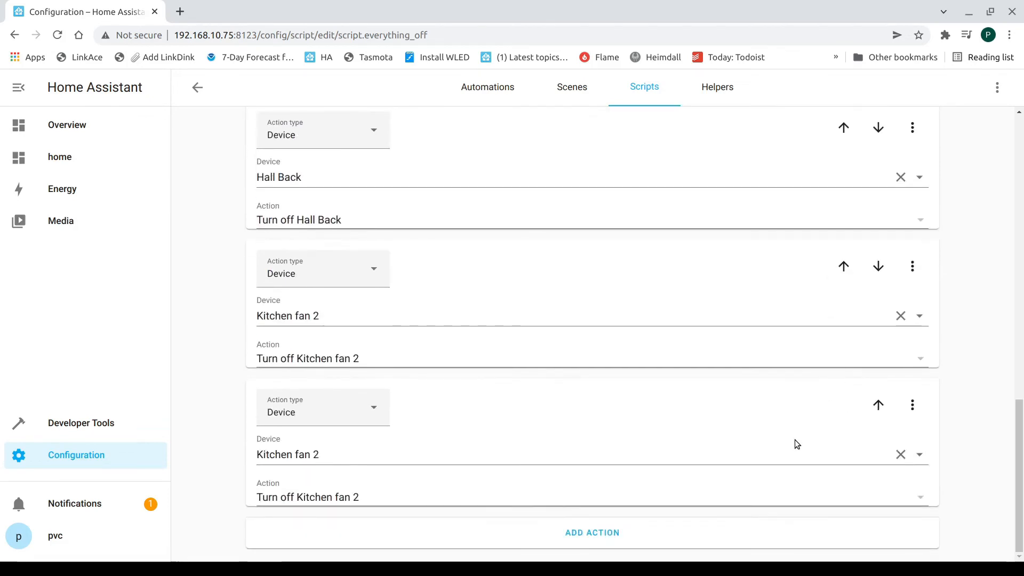
{"action": "left_click", "coordinate": [592, 533]}
{"action": "scroll", "coordinate": [623, 504], "scroll_direction": "down", "scroll_amount": 3}
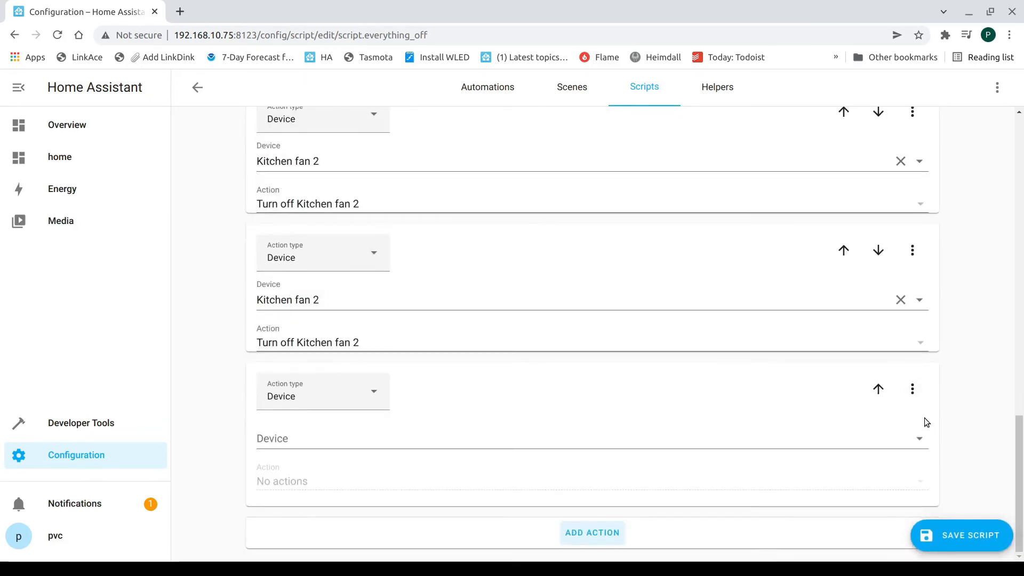
{"action": "left_click", "coordinate": [919, 438]}
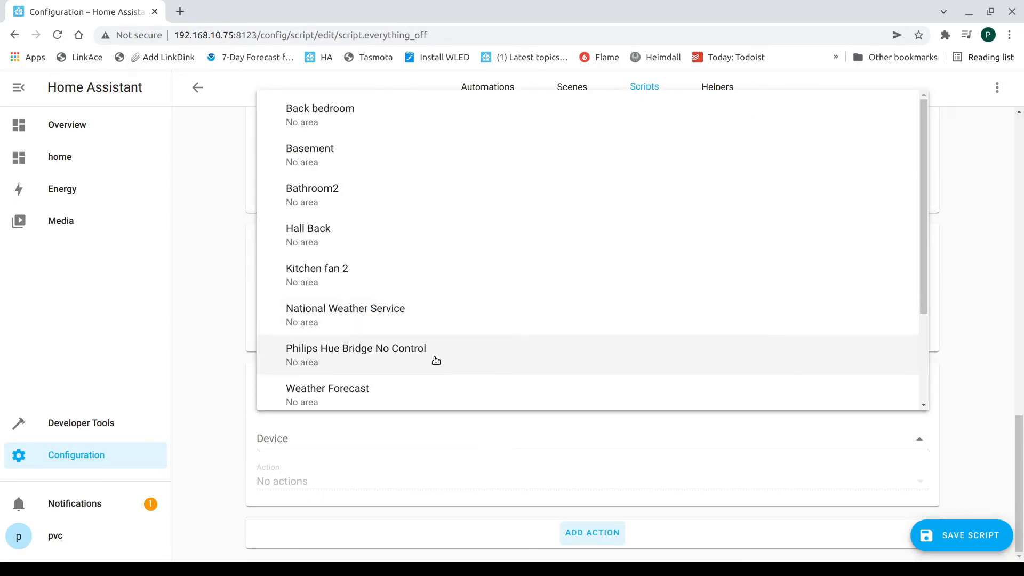
{"action": "left_click", "coordinate": [330, 238]}
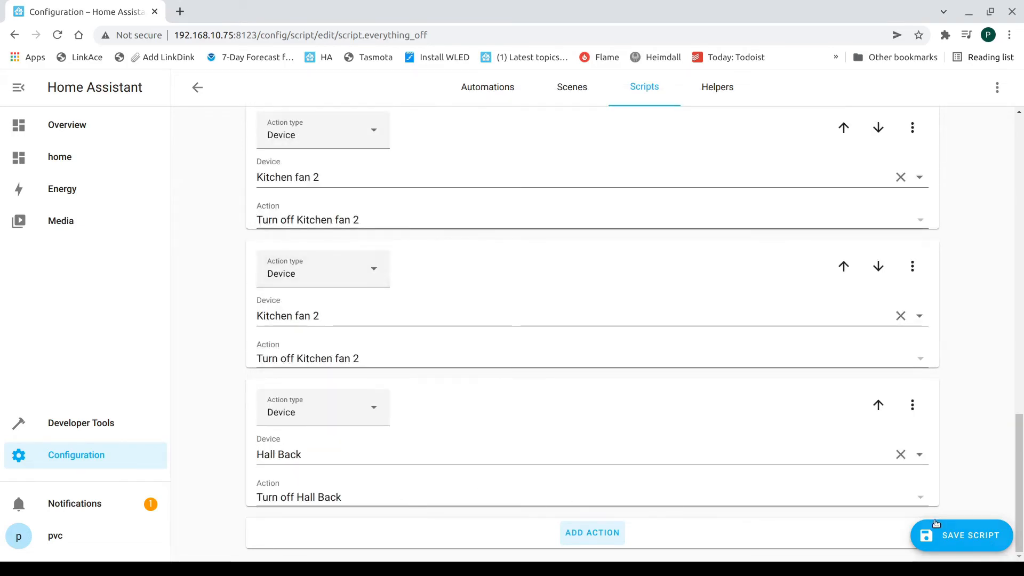
Review the actions available for Hall Back in the last device action and choose Turn off Hall Back
{"action": "left_click", "coordinate": [921, 495]}
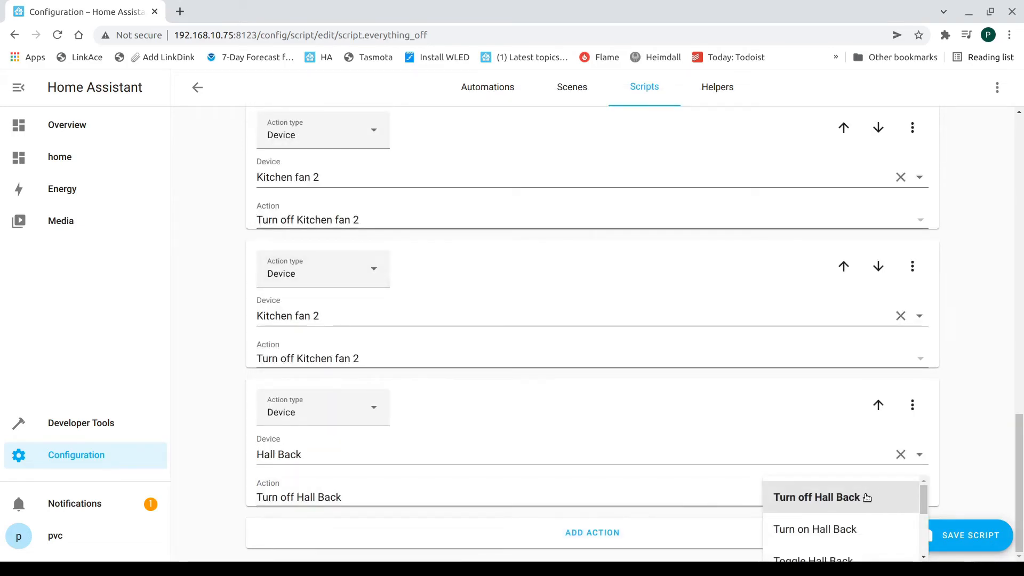
{"action": "scroll", "coordinate": [854, 505], "scroll_direction": "down", "scroll_amount": 3}
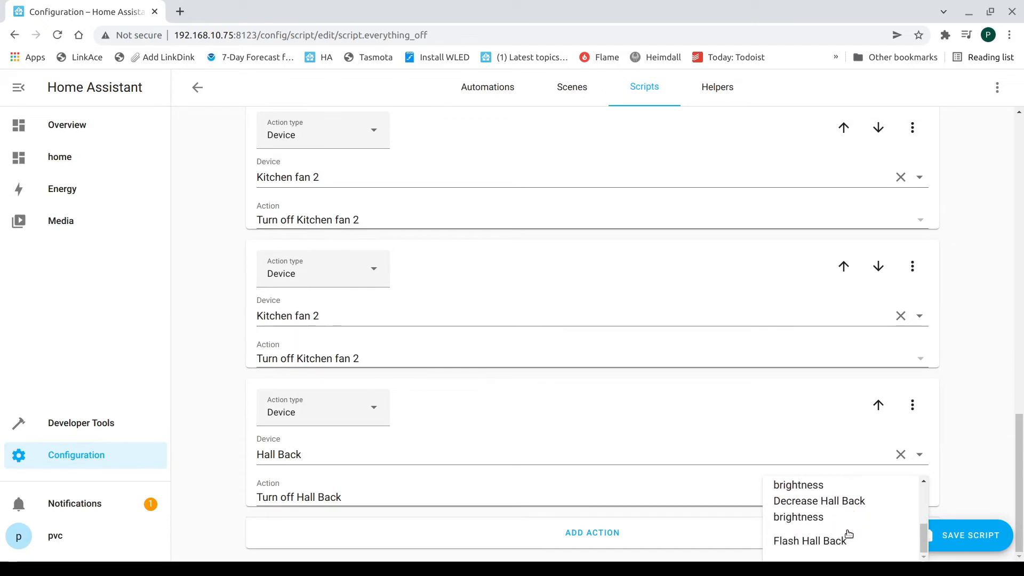
{"action": "scroll", "coordinate": [846, 540], "scroll_direction": "up", "scroll_amount": 3}
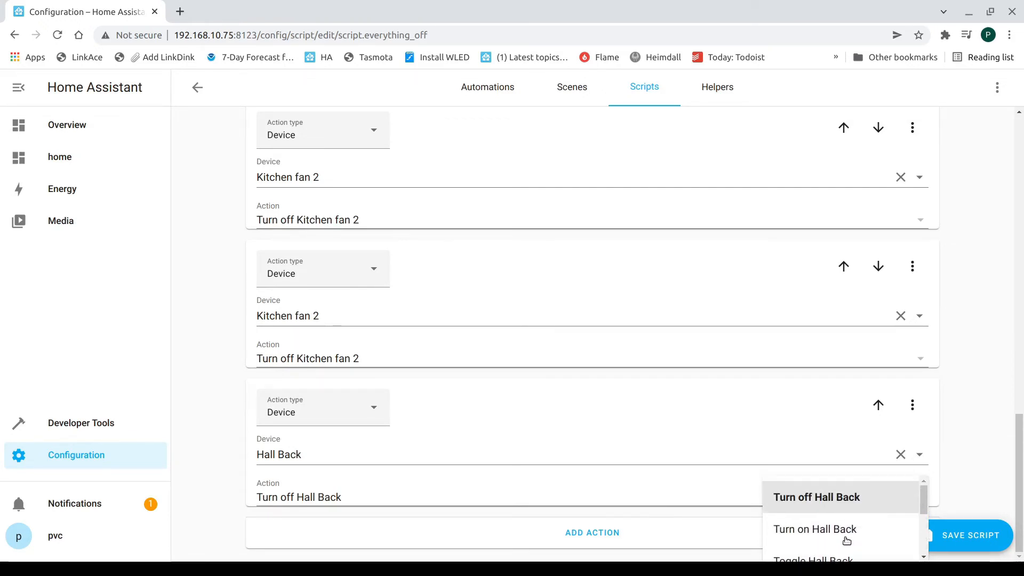
{"action": "scroll", "coordinate": [847, 540], "scroll_direction": "down", "scroll_amount": 1}
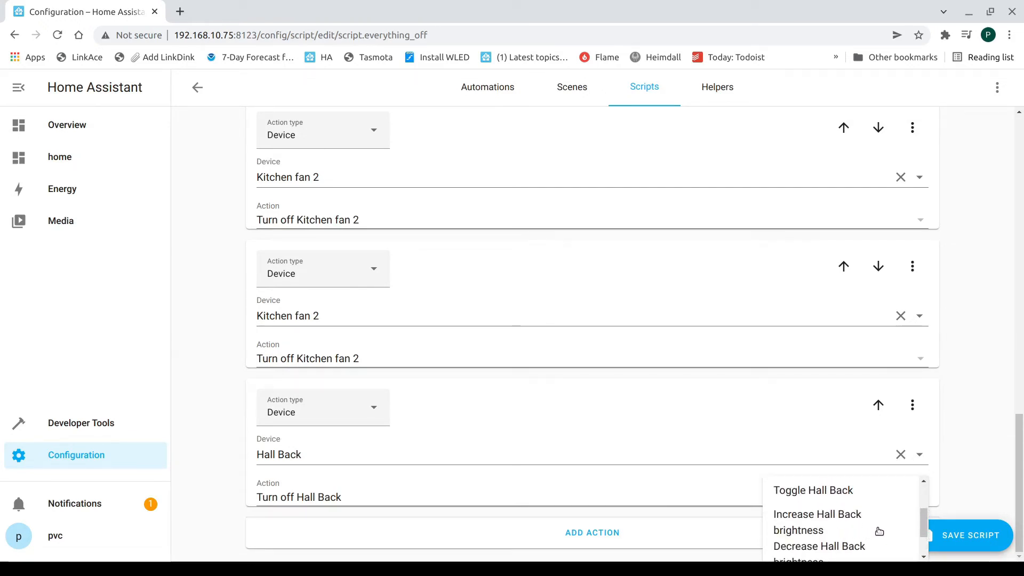
{"action": "scroll", "coordinate": [877, 527], "scroll_direction": "down", "scroll_amount": 2}
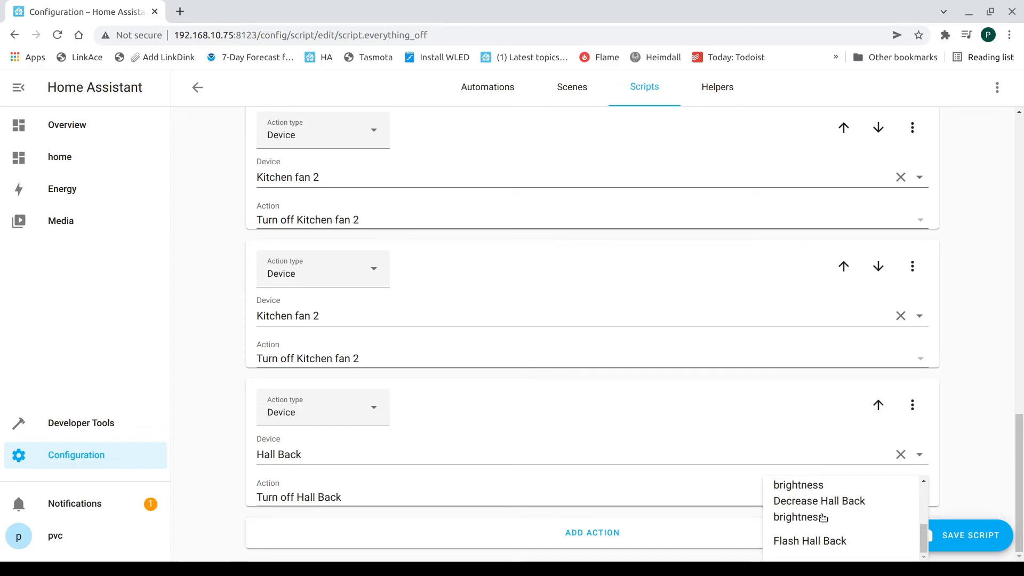
{"action": "scroll", "coordinate": [822, 517], "scroll_direction": "up", "scroll_amount": 4}
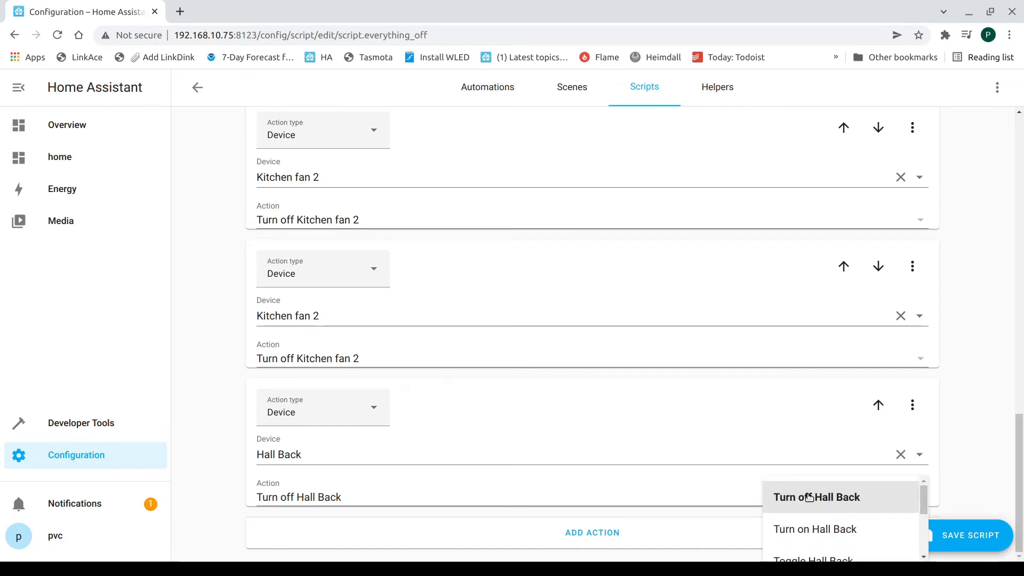
{"action": "left_click", "coordinate": [809, 496]}
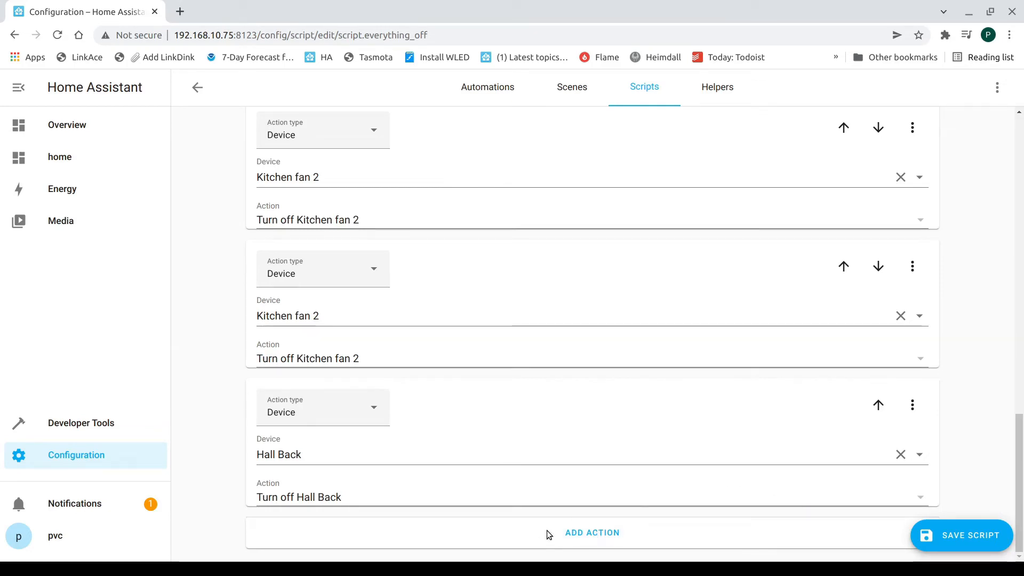
Append another device action without choosing a device and try to save the Everything Off script
{"action": "left_click", "coordinate": [584, 533]}
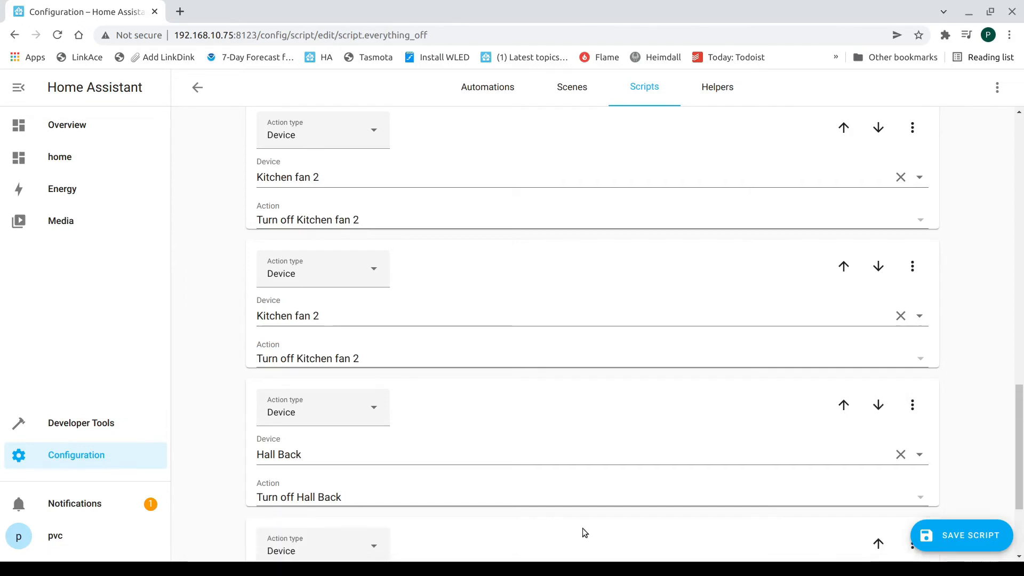
{"action": "scroll", "coordinate": [586, 517], "scroll_direction": "down", "scroll_amount": 3}
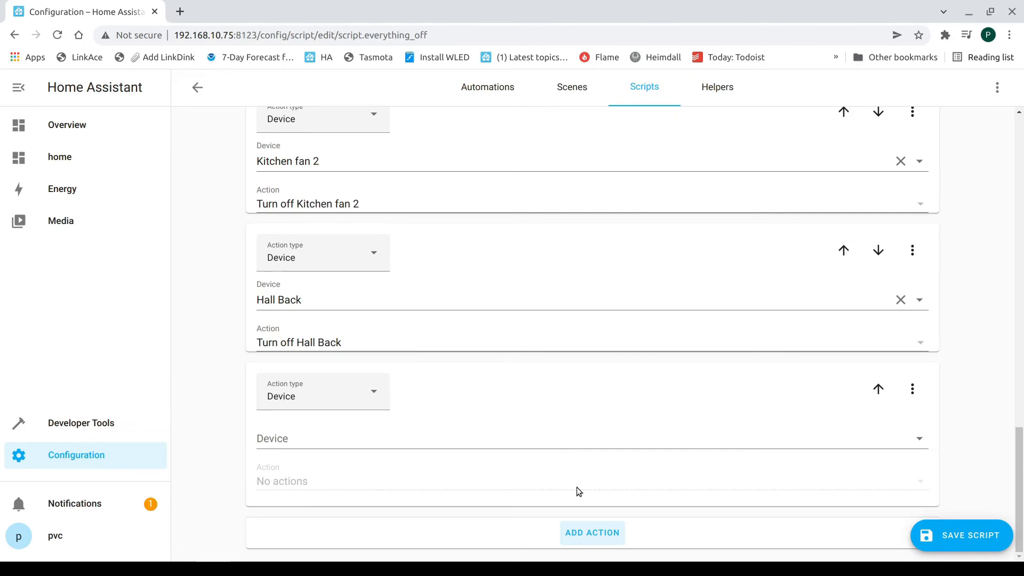
{"action": "left_click", "coordinate": [958, 541]}
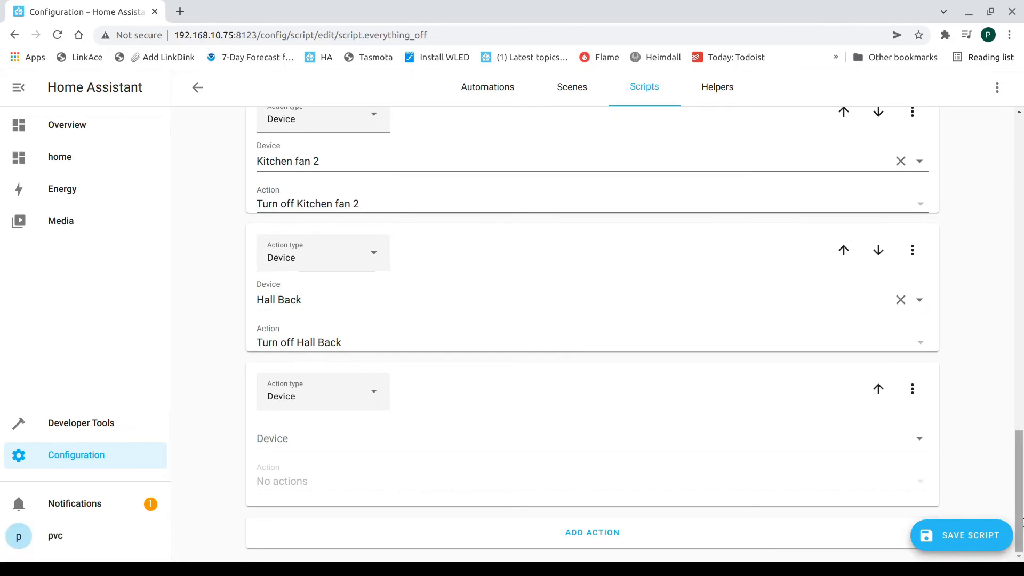
{"action": "left_click", "coordinate": [974, 536]}
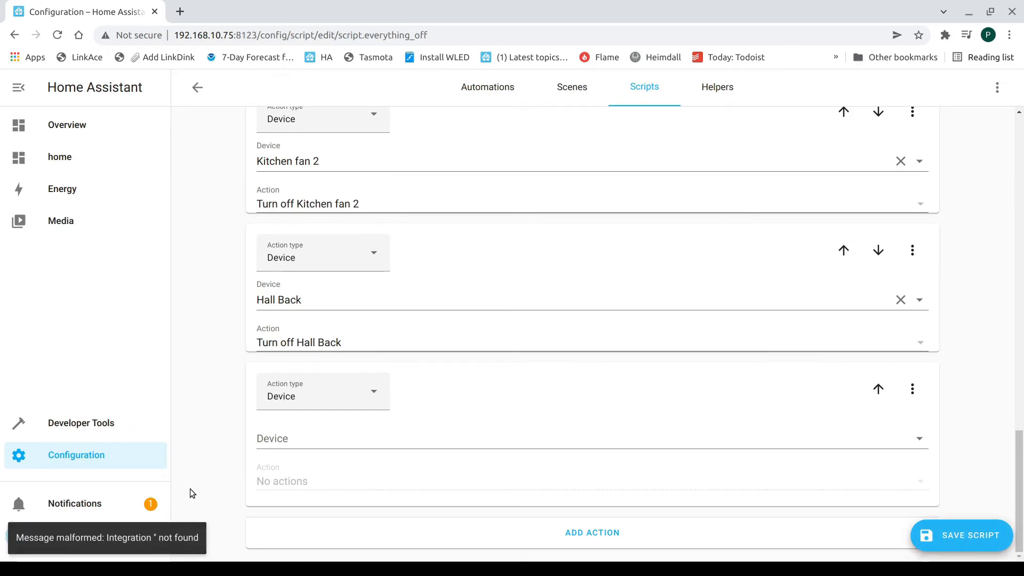
{"action": "left_click", "coordinate": [965, 538]}
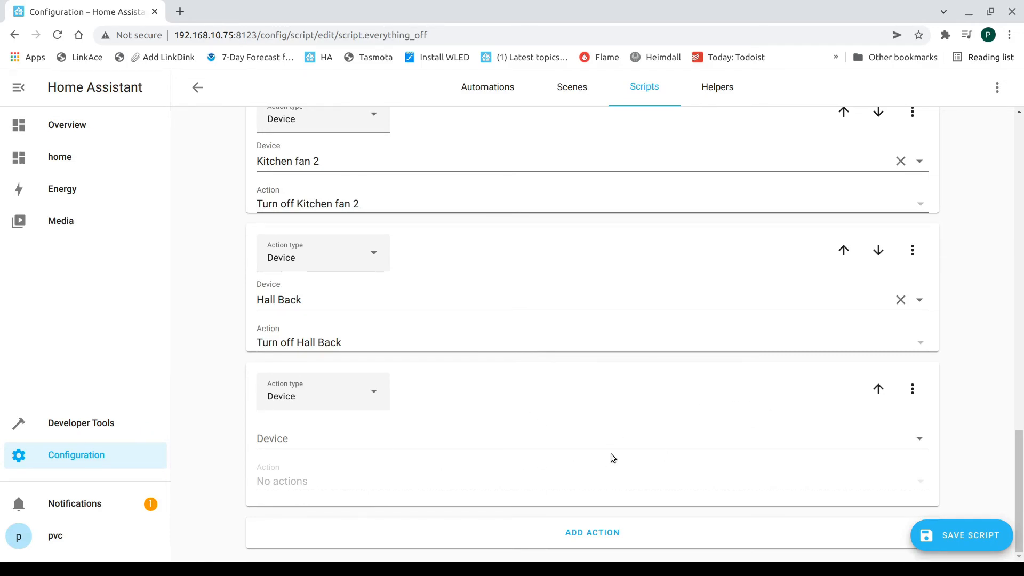
Delete the empty last device action and save the Everything Off script
{"action": "left_click", "coordinate": [912, 389]}
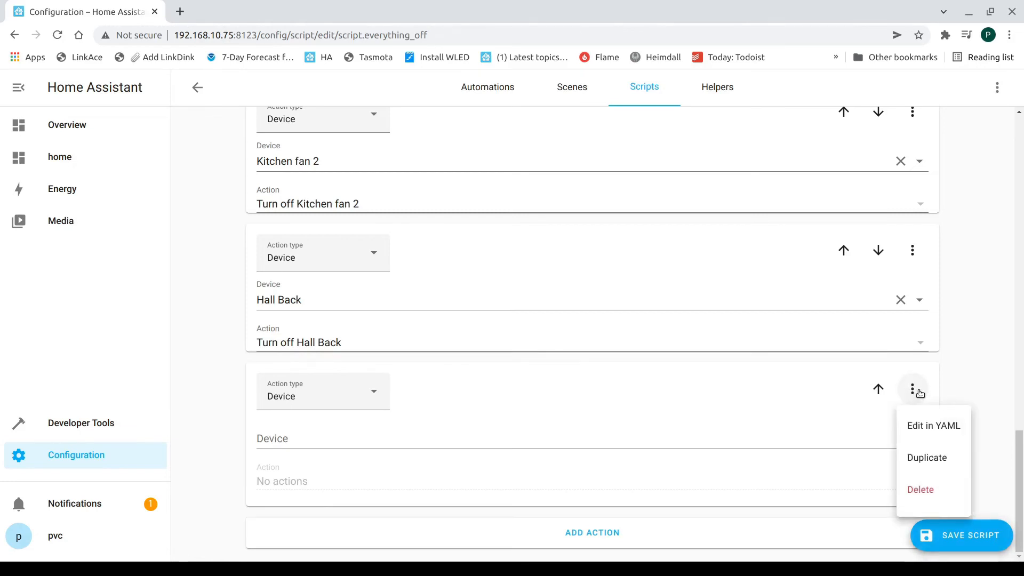
{"action": "left_click", "coordinate": [919, 489]}
{"action": "left_click", "coordinate": [617, 366]}
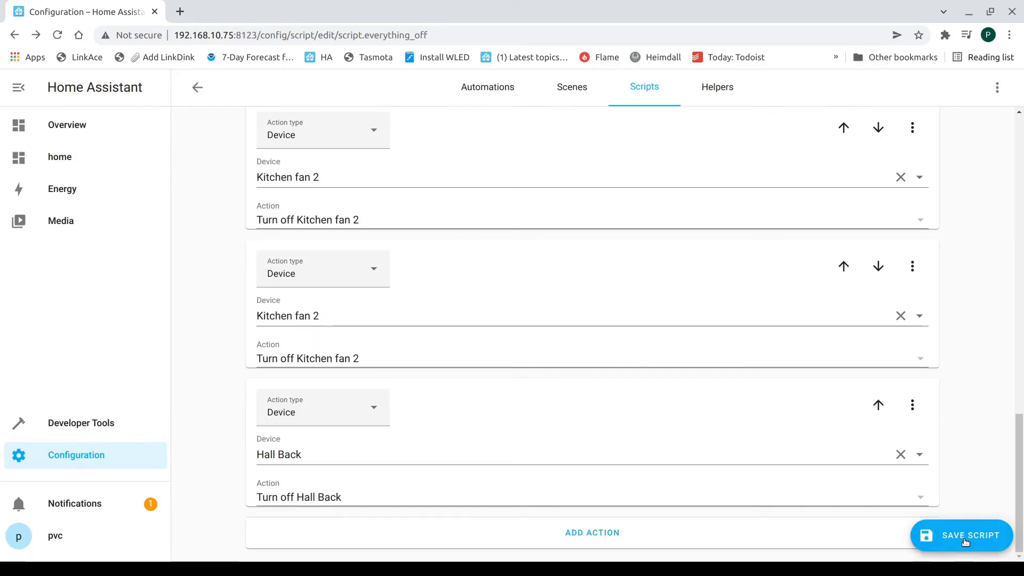
{"action": "left_click", "coordinate": [966, 538]}
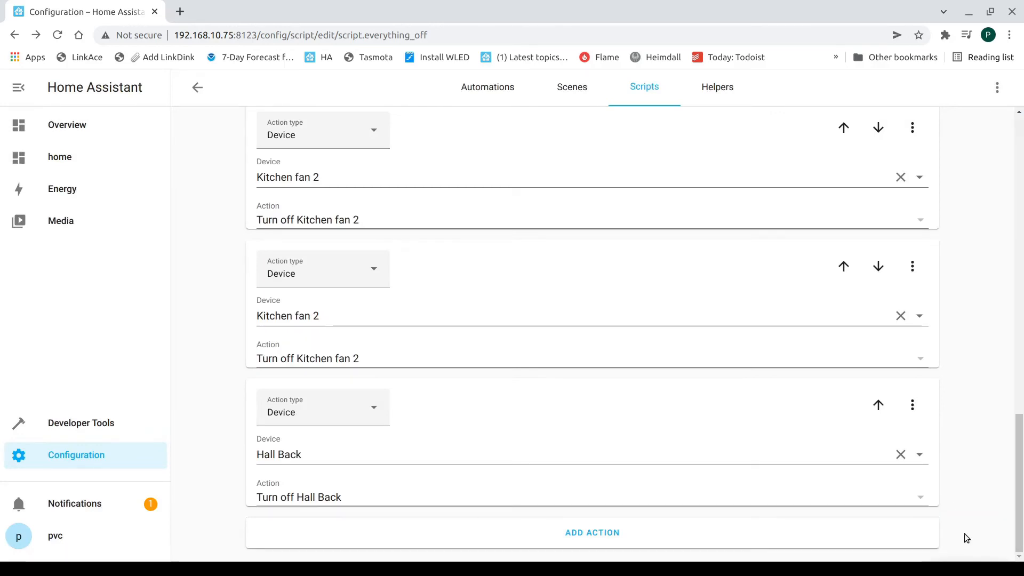
Run First Script and Everything Off from the scripts list, and view the details of Everything Off
{"action": "scroll", "coordinate": [978, 444], "scroll_direction": "up", "scroll_amount": 7}
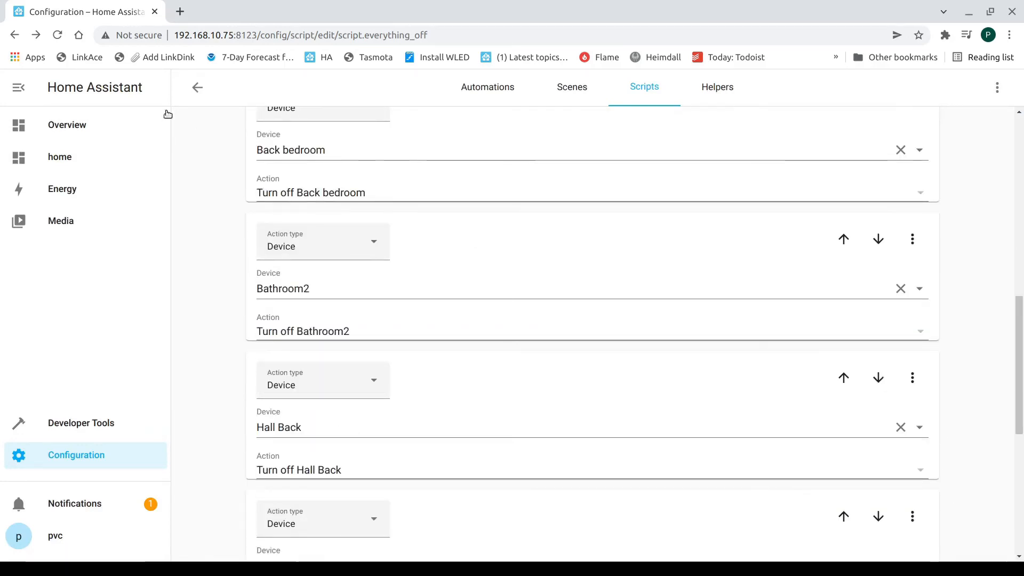
{"action": "left_click", "coordinate": [198, 90]}
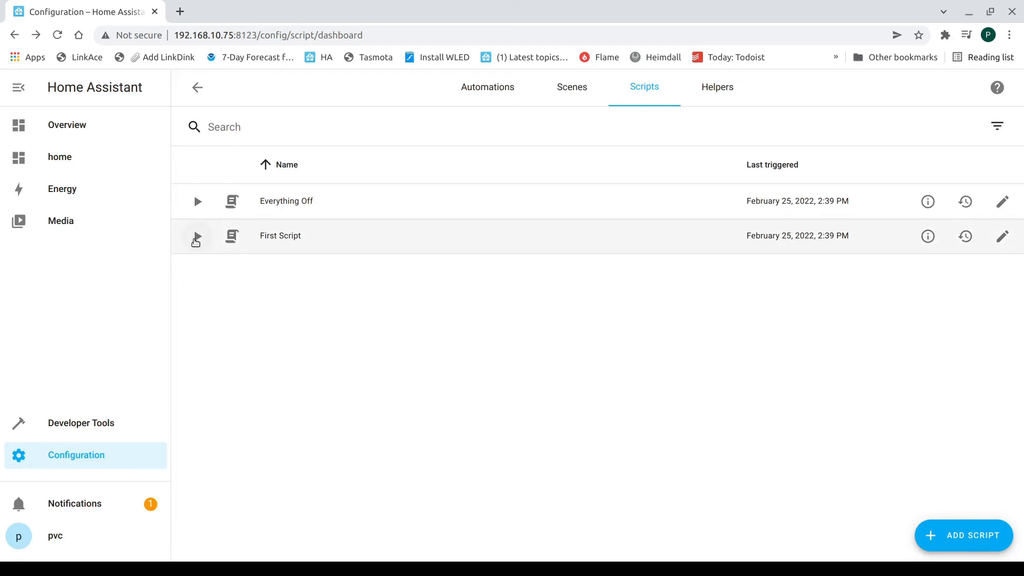
{"action": "left_click", "coordinate": [196, 237]}
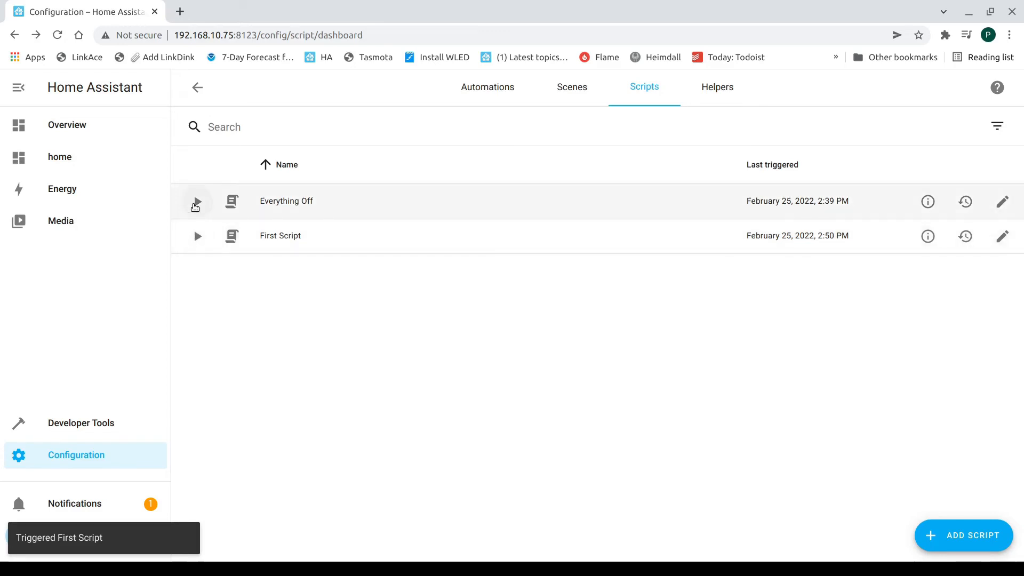
{"action": "left_click", "coordinate": [198, 202]}
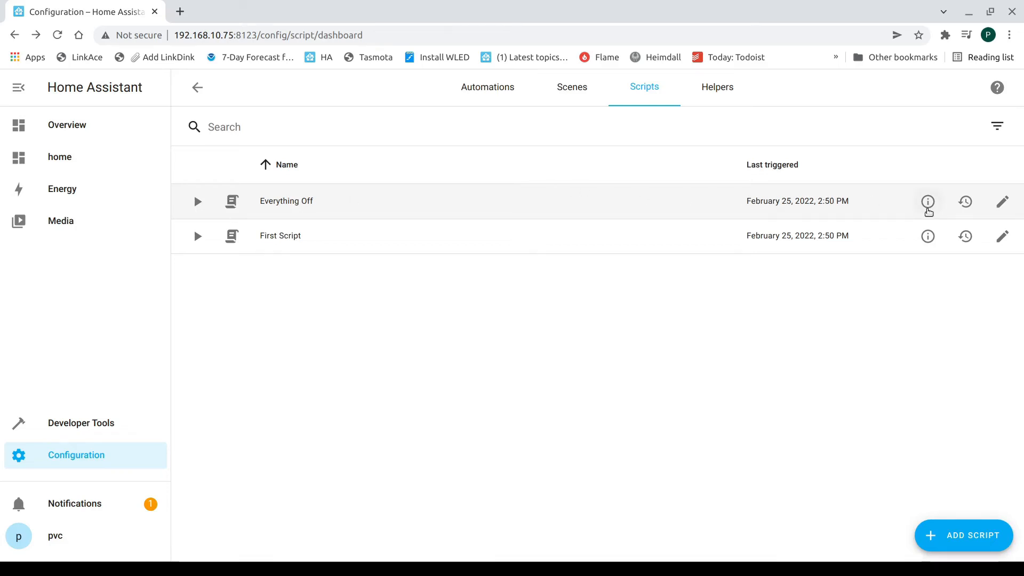
{"action": "left_click", "coordinate": [928, 204]}
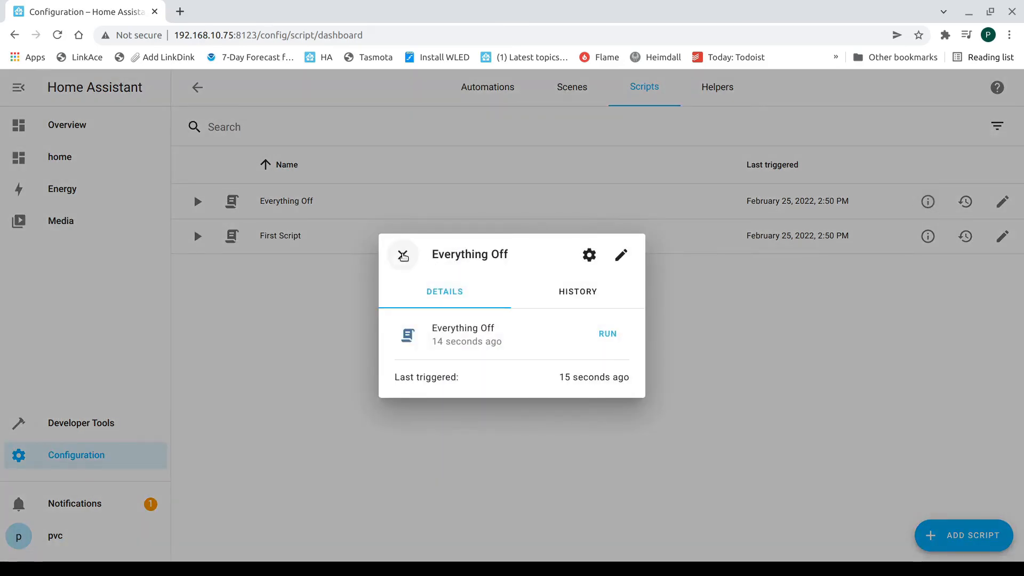
{"action": "left_click", "coordinate": [404, 255]}
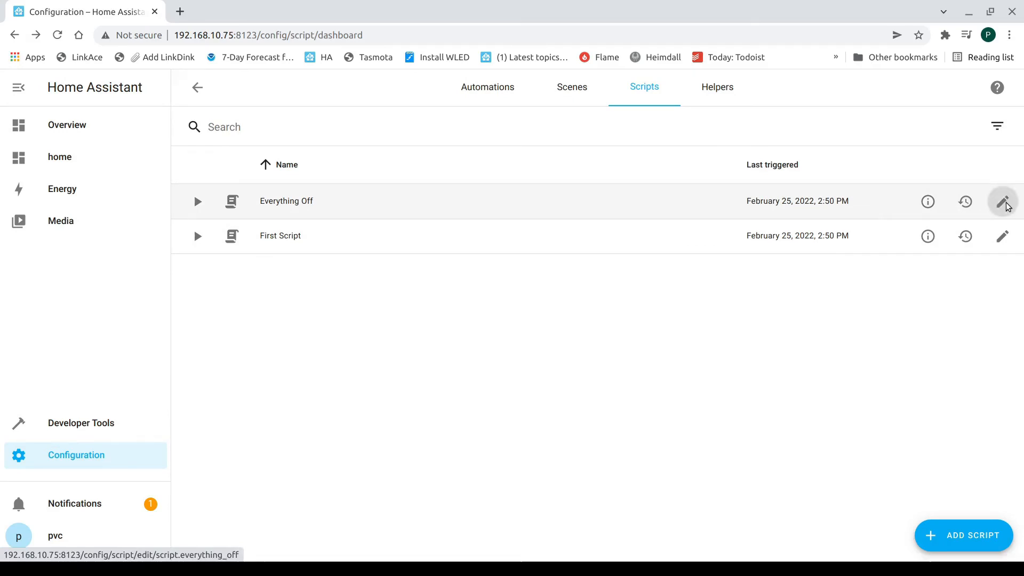
Open First Script for editing and delete the whole script
{"action": "left_click", "coordinate": [1002, 236]}
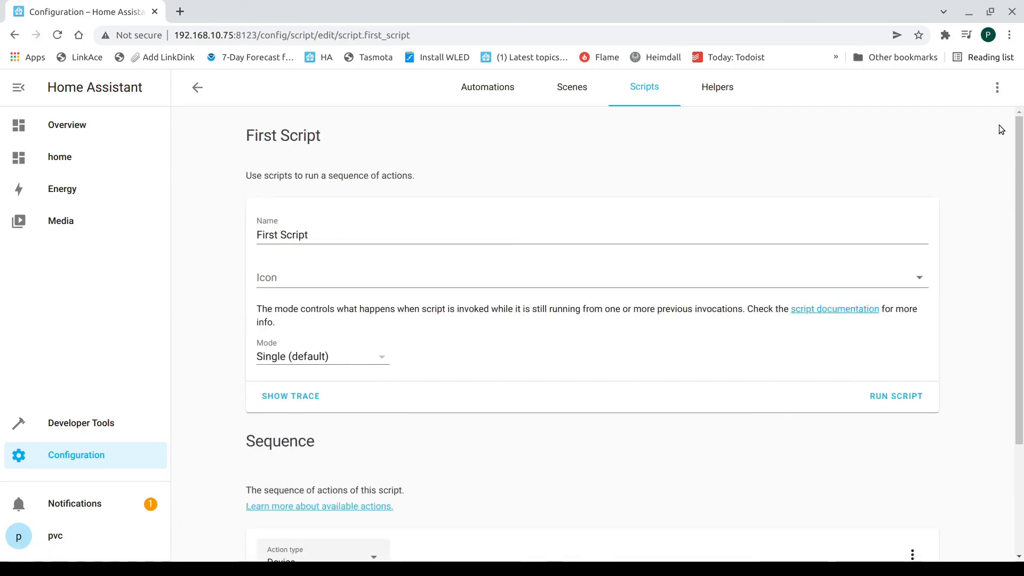
{"action": "left_click", "coordinate": [999, 88]}
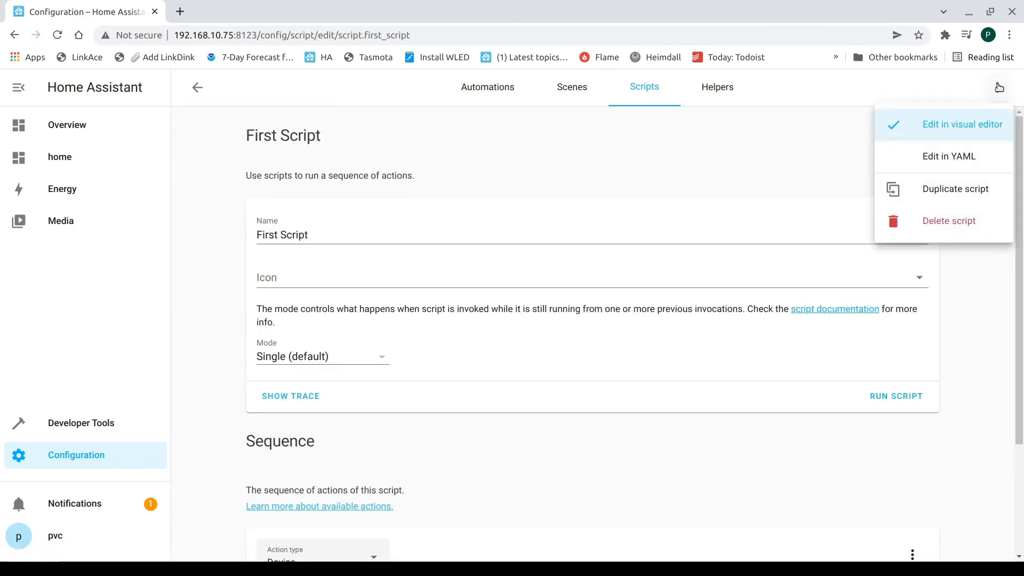
{"action": "left_click", "coordinate": [949, 222]}
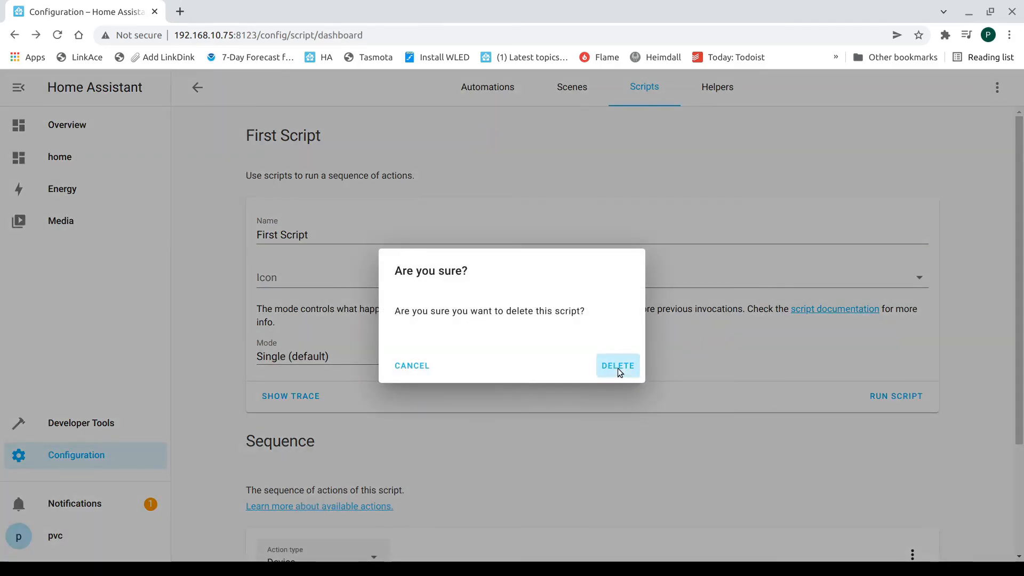
{"action": "left_click", "coordinate": [618, 367]}
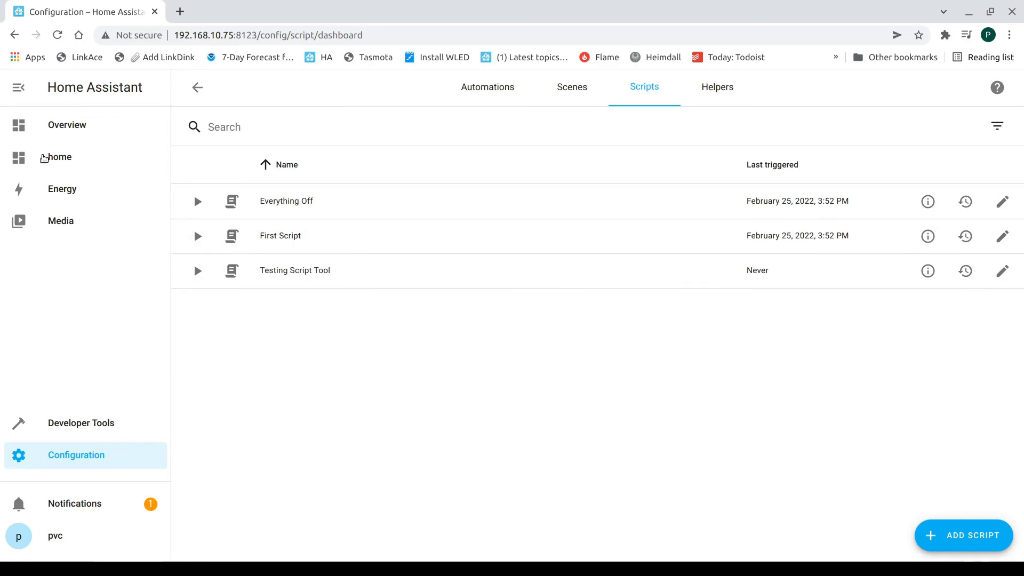
Put the home dashboard in edit mode and start a new Entities card with its three default light entities removed
{"action": "left_click", "coordinate": [44, 158]}
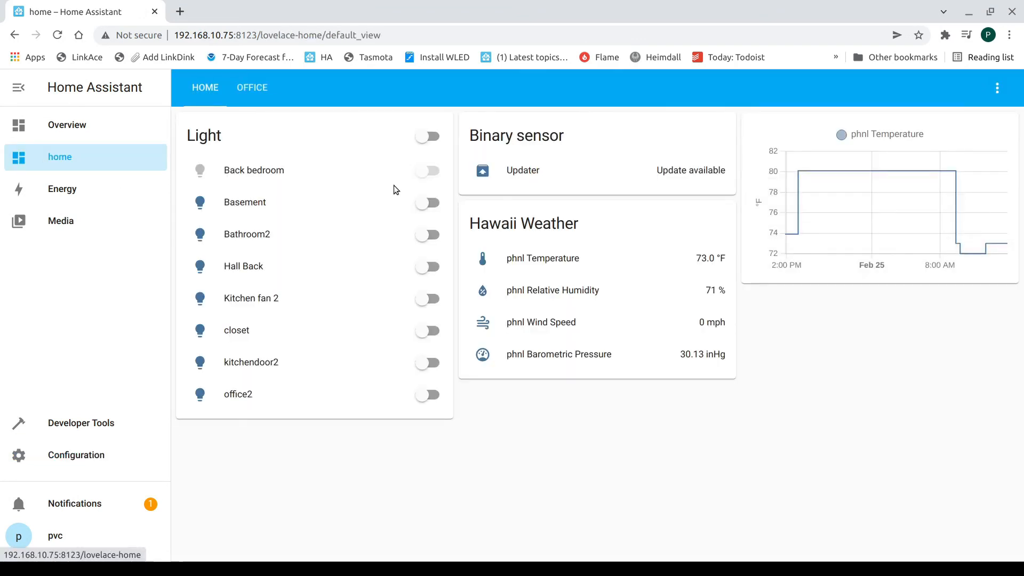
{"action": "left_click", "coordinate": [996, 88]}
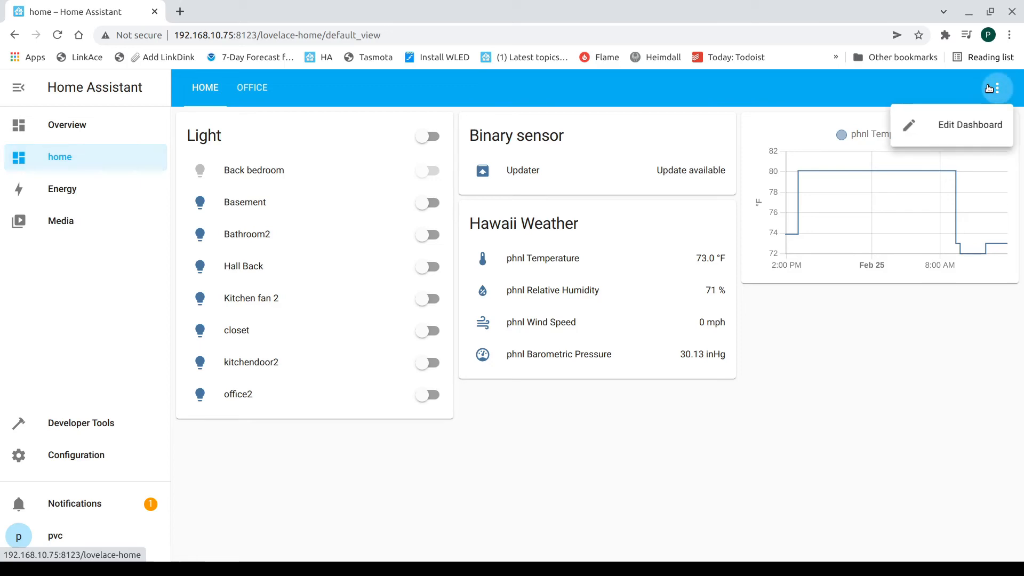
{"action": "left_click", "coordinate": [968, 127]}
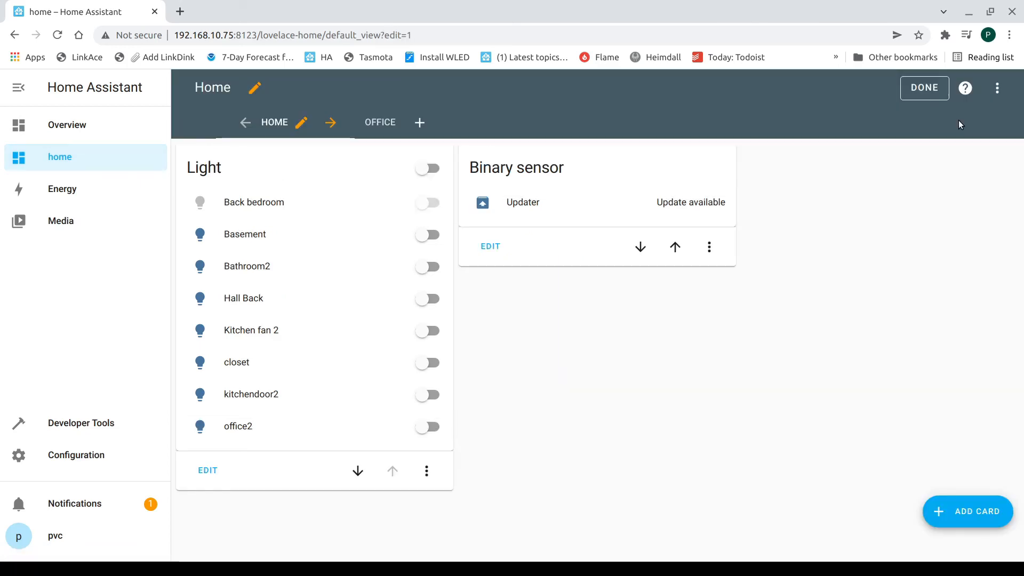
{"action": "left_click", "coordinate": [965, 518]}
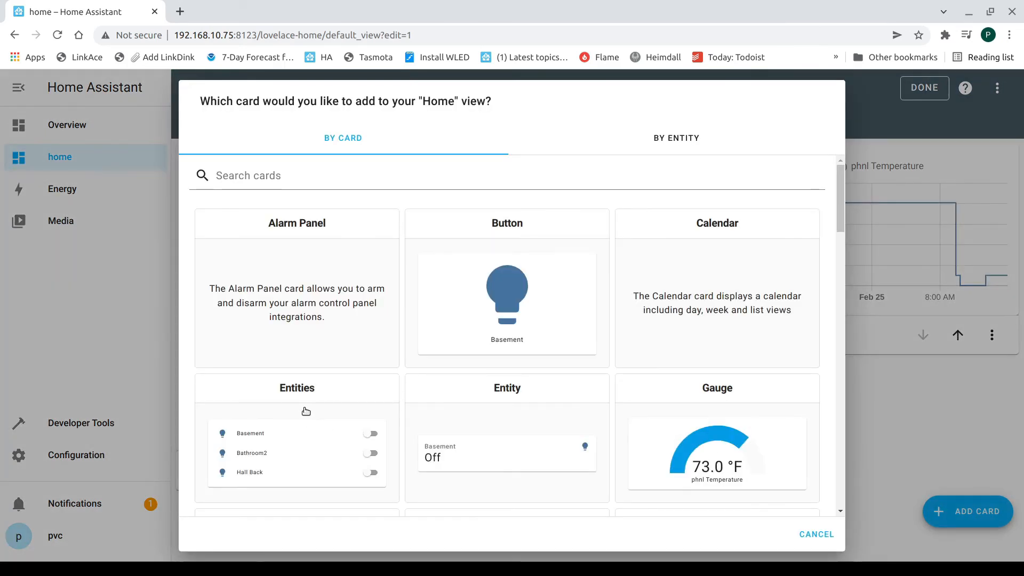
{"action": "left_click", "coordinate": [308, 411]}
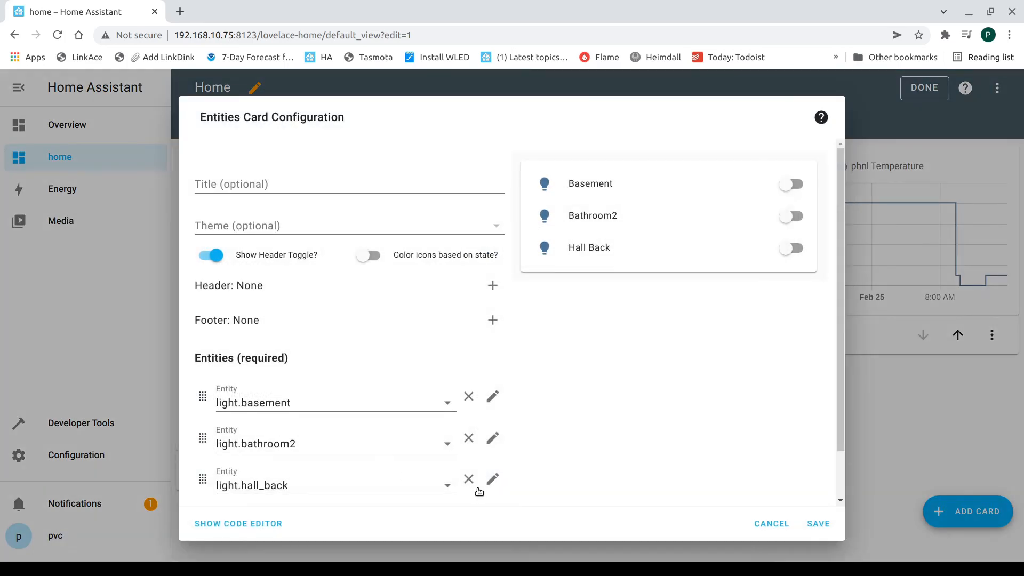
{"action": "left_click", "coordinate": [468, 438]}
{"action": "left_click", "coordinate": [471, 420]}
{"action": "left_click", "coordinate": [468, 395]}
Add script.first_script and script.everything_off to the Entities card, save it and run both scripts from it
{"action": "left_click", "coordinate": [308, 402]}
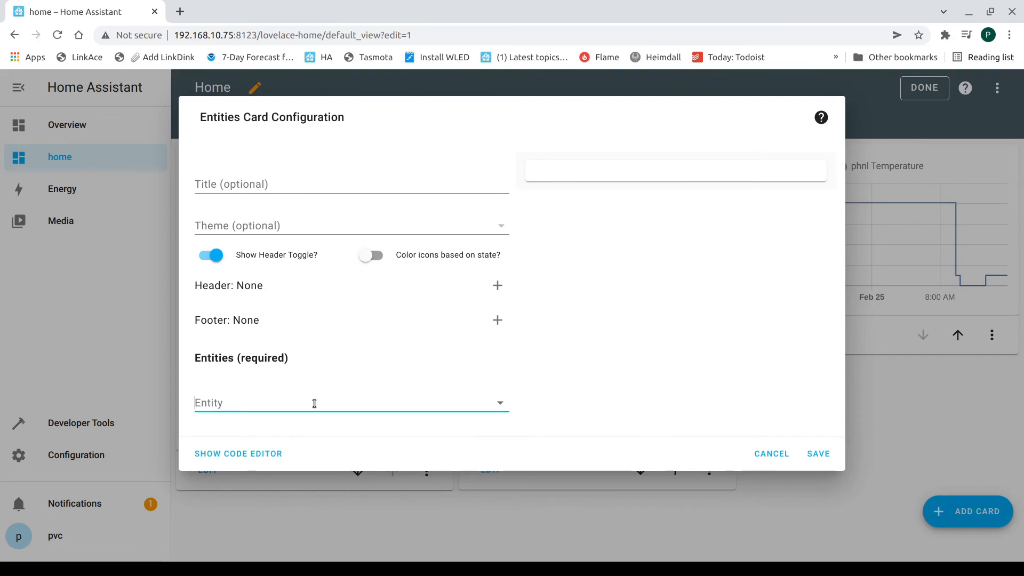
{"action": "type", "text": "script"}
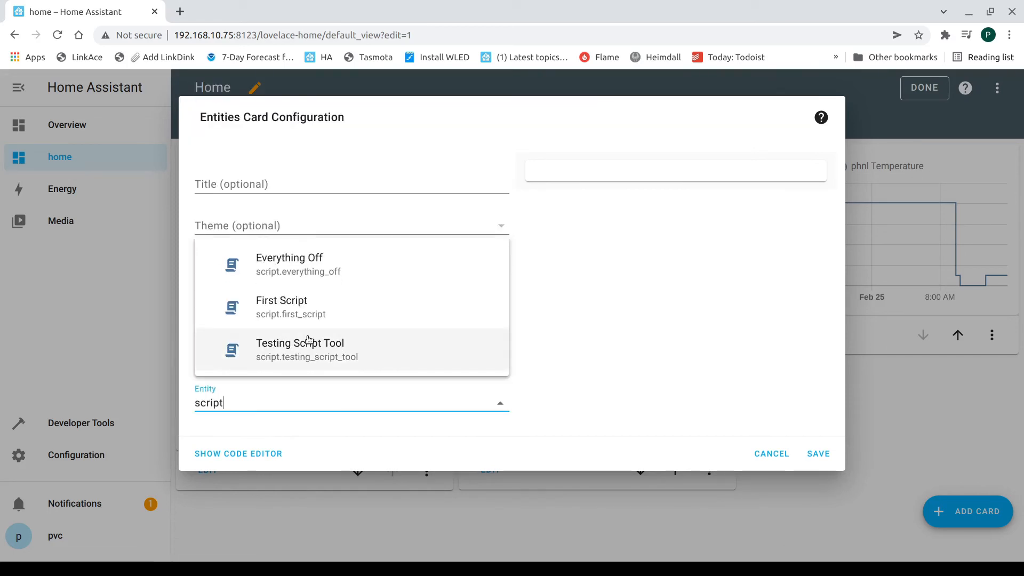
{"action": "left_click", "coordinate": [308, 305]}
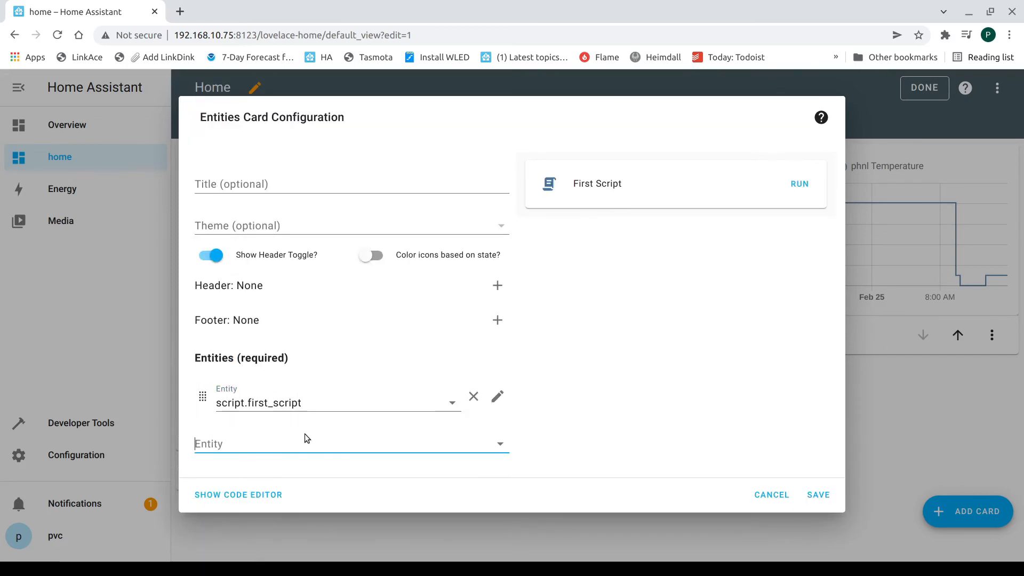
{"action": "type", "text": "script"}
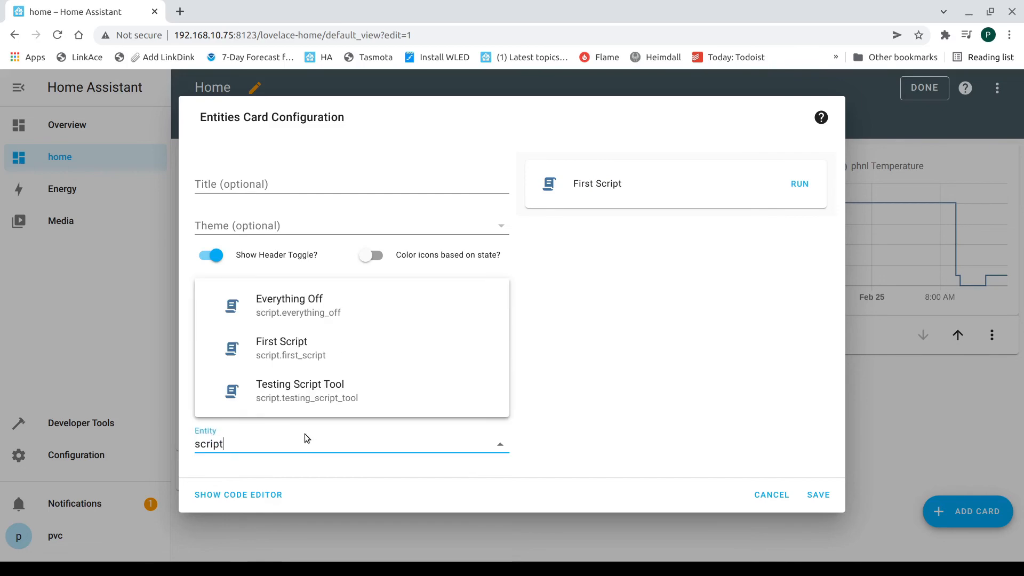
{"action": "left_click", "coordinate": [318, 303]}
{"action": "left_click", "coordinate": [819, 523]}
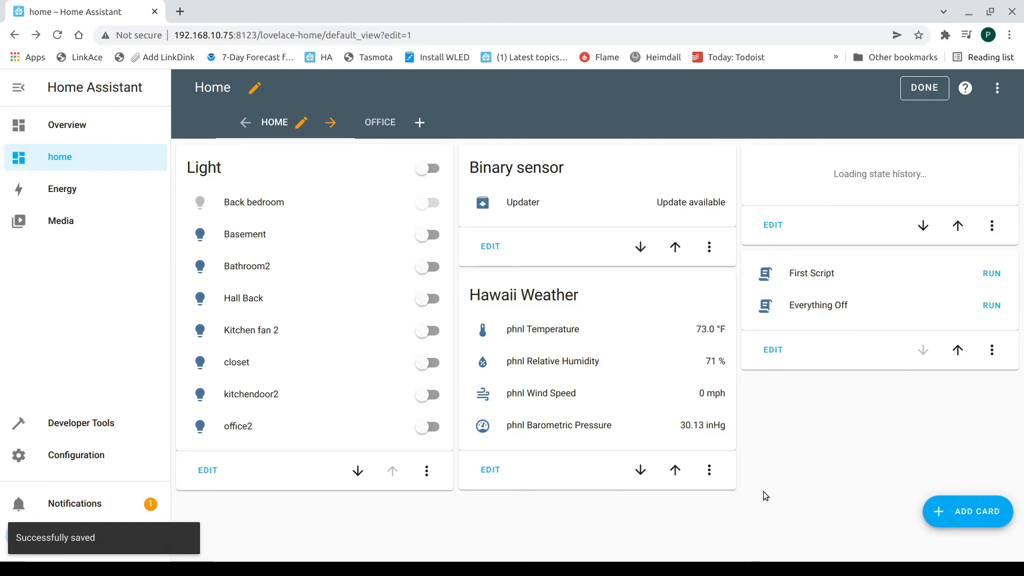
{"action": "left_click", "coordinate": [991, 387]}
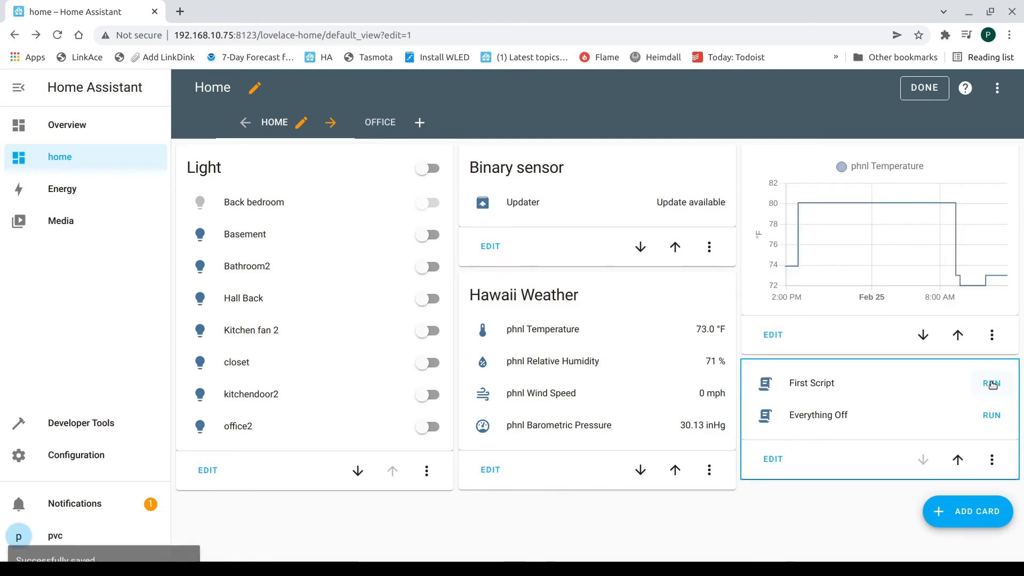
{"action": "left_click", "coordinate": [993, 415]}
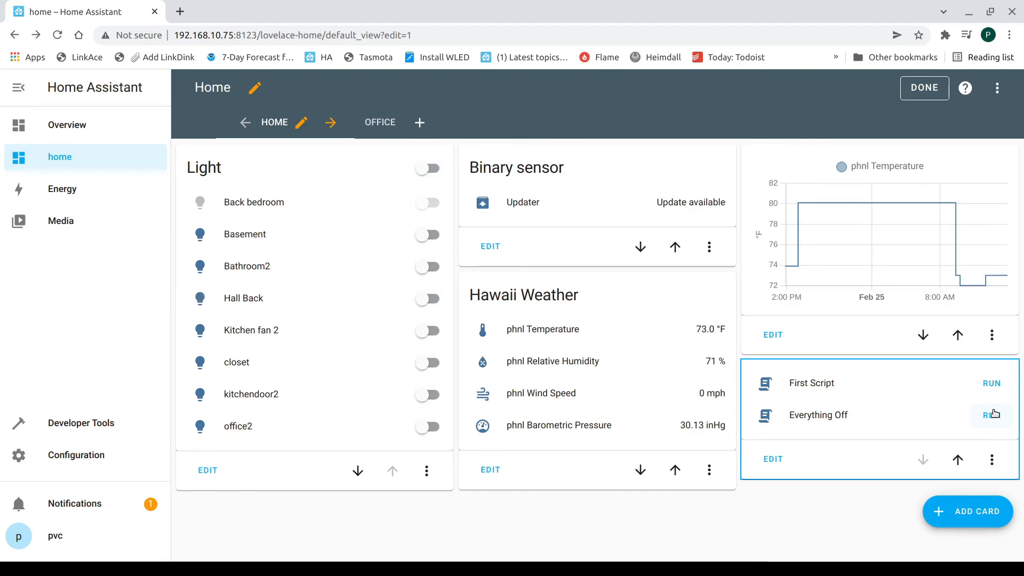
Start a new Button card on the Home view and set its entity to script.first_script
{"action": "left_click", "coordinate": [950, 514]}
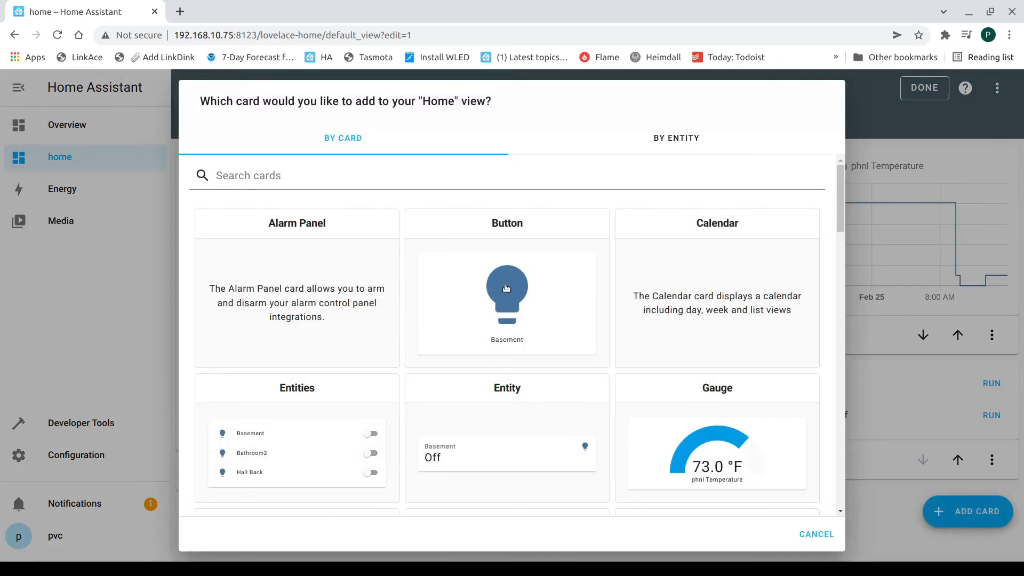
{"action": "left_click", "coordinate": [507, 286]}
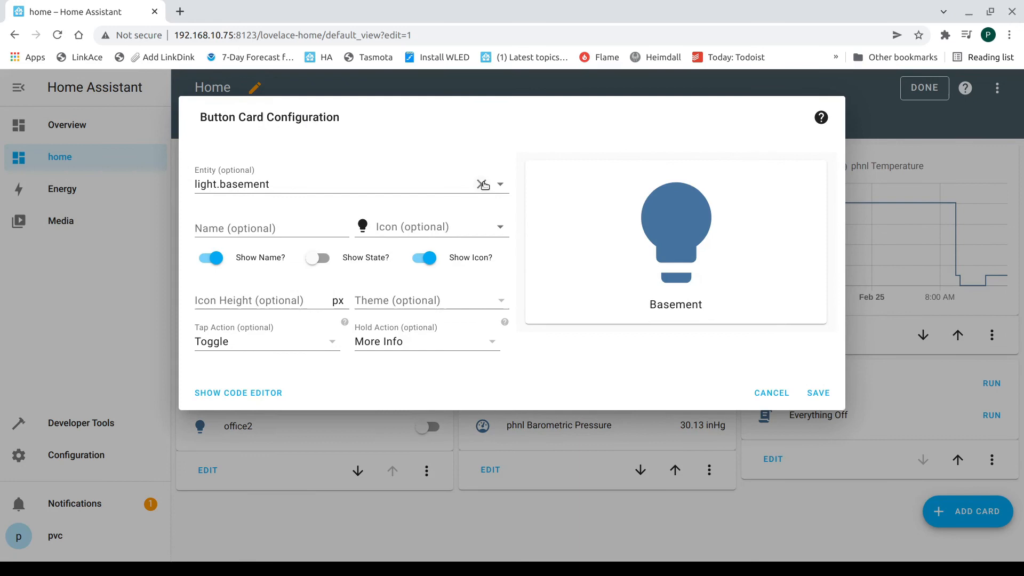
{"action": "left_click", "coordinate": [482, 184]}
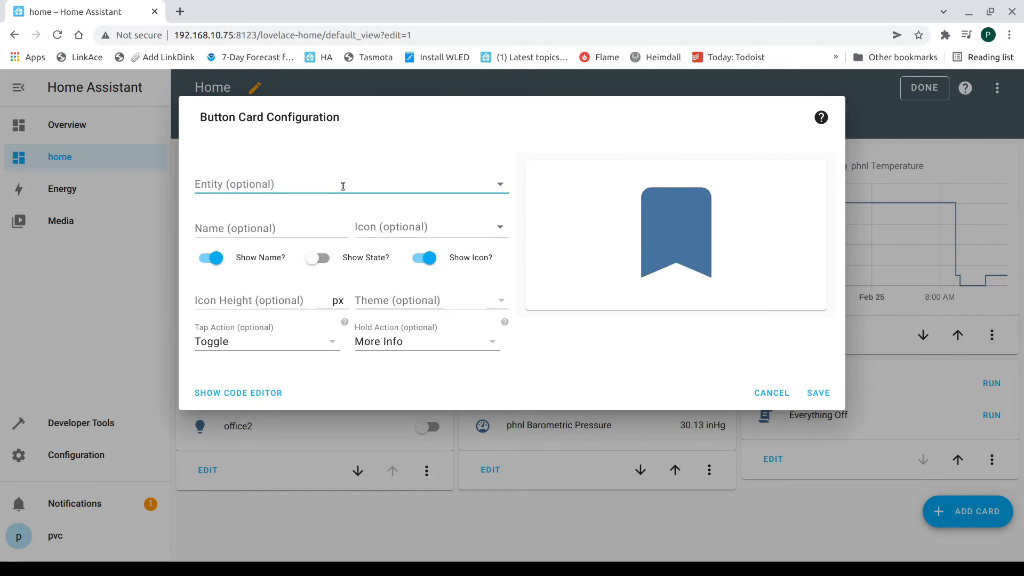
{"action": "type", "text": "script"}
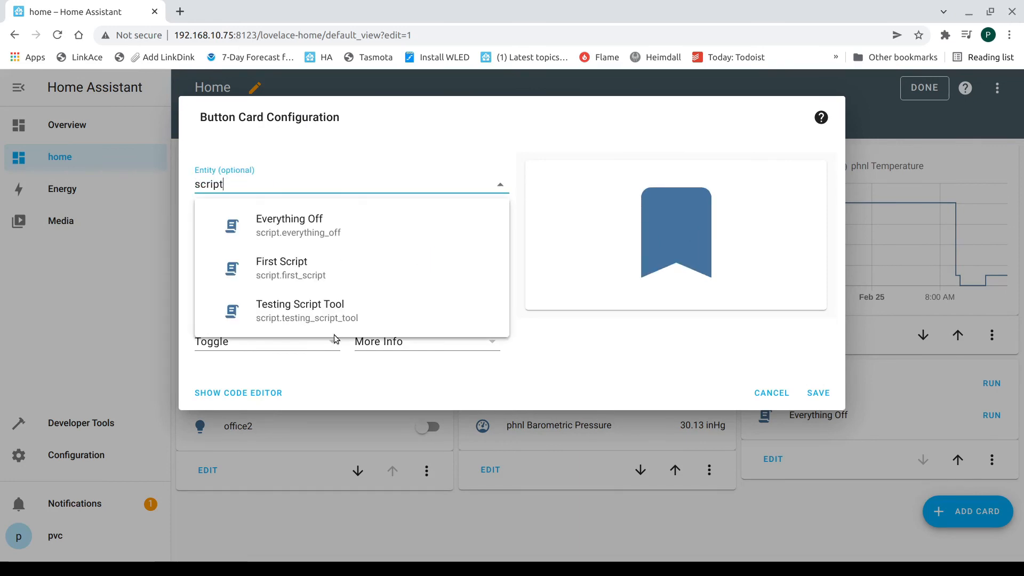
{"action": "left_click", "coordinate": [293, 263]}
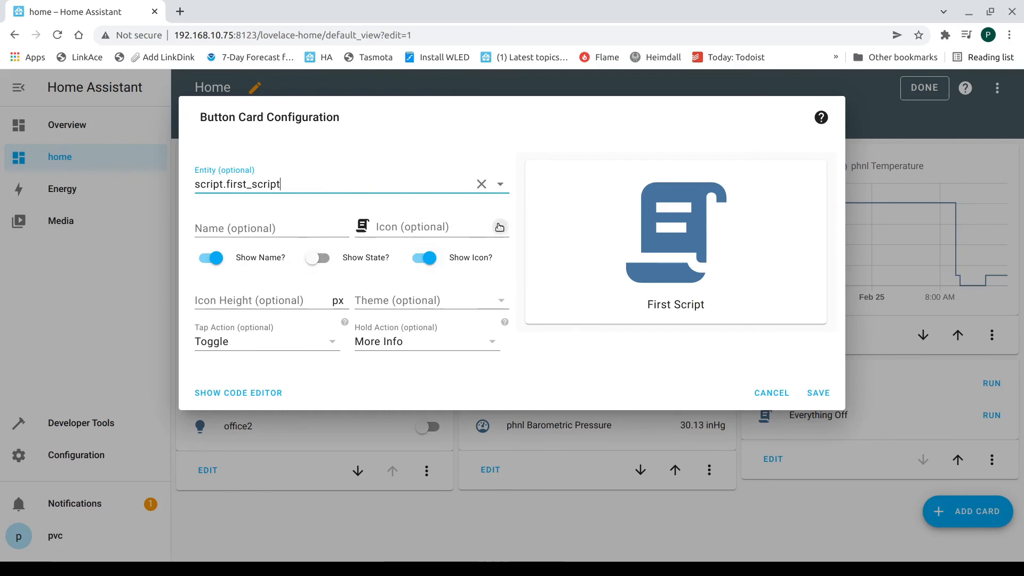
Give the First Script Button card the mdi:flower icon and save the card
{"action": "left_click", "coordinate": [439, 225]}
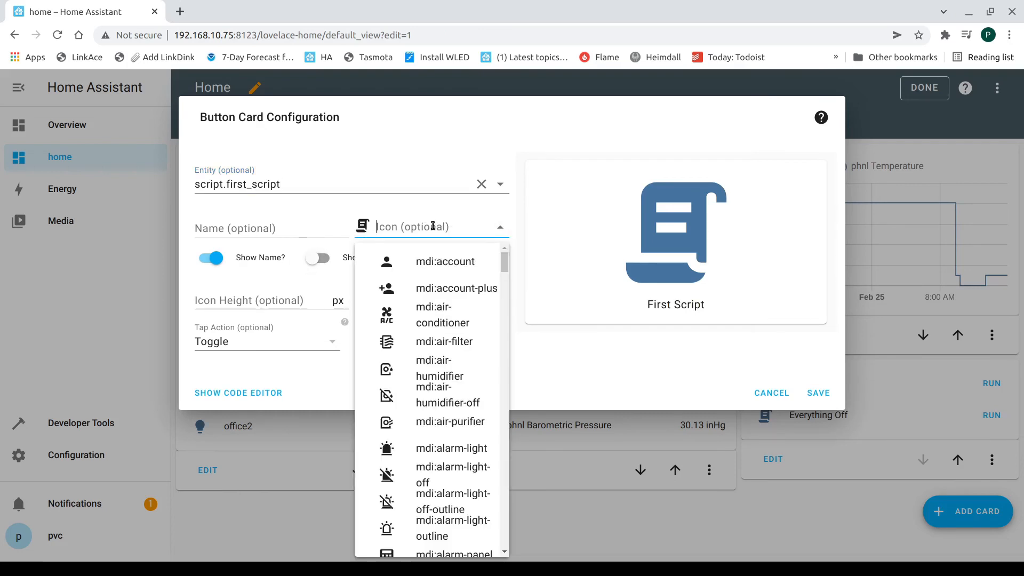
{"action": "type", "text": "flower"}
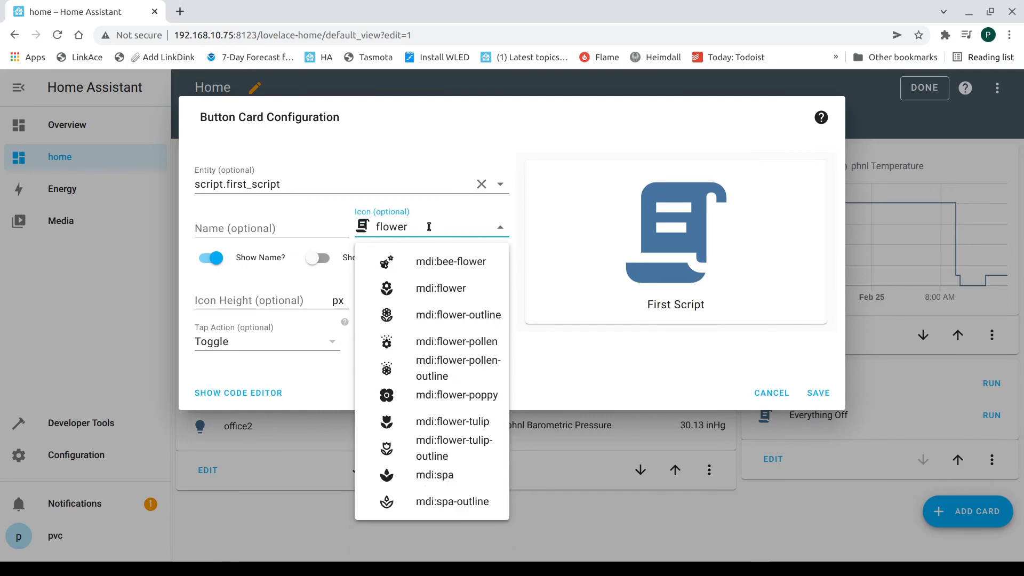
{"action": "left_click", "coordinate": [440, 288]}
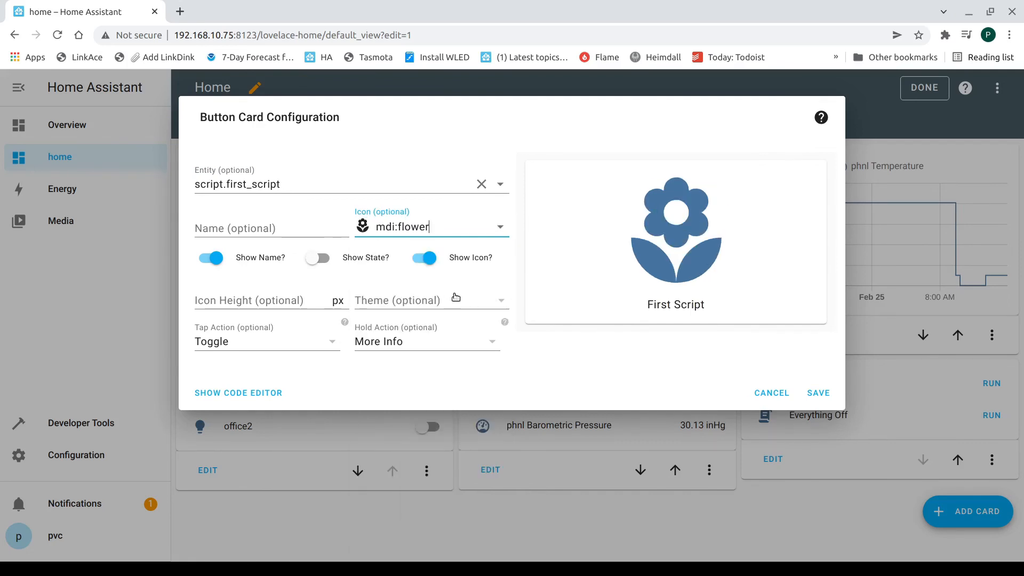
{"action": "left_click", "coordinate": [817, 394]}
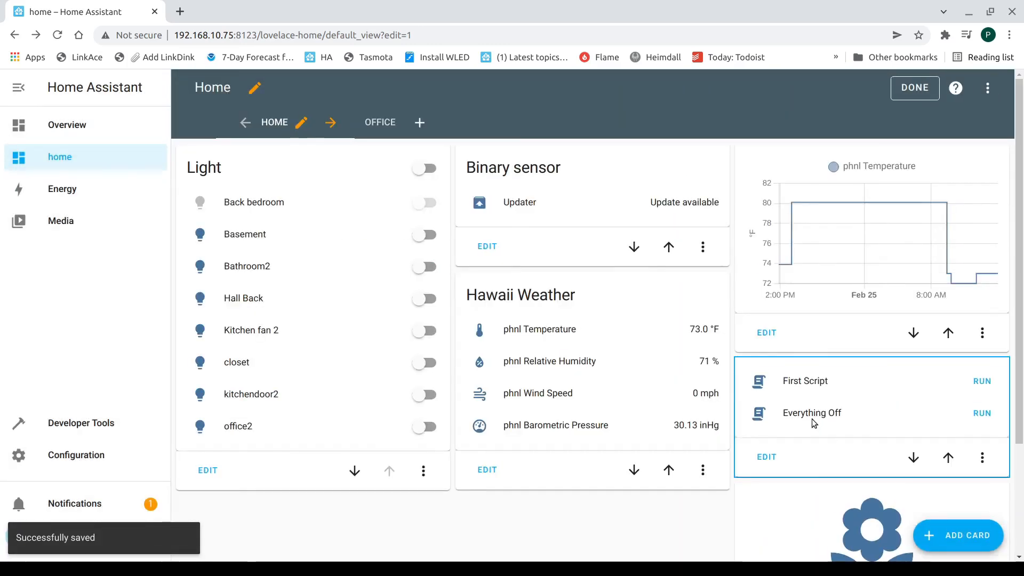
{"action": "scroll", "coordinate": [805, 427], "scroll_direction": "down", "scroll_amount": 3}
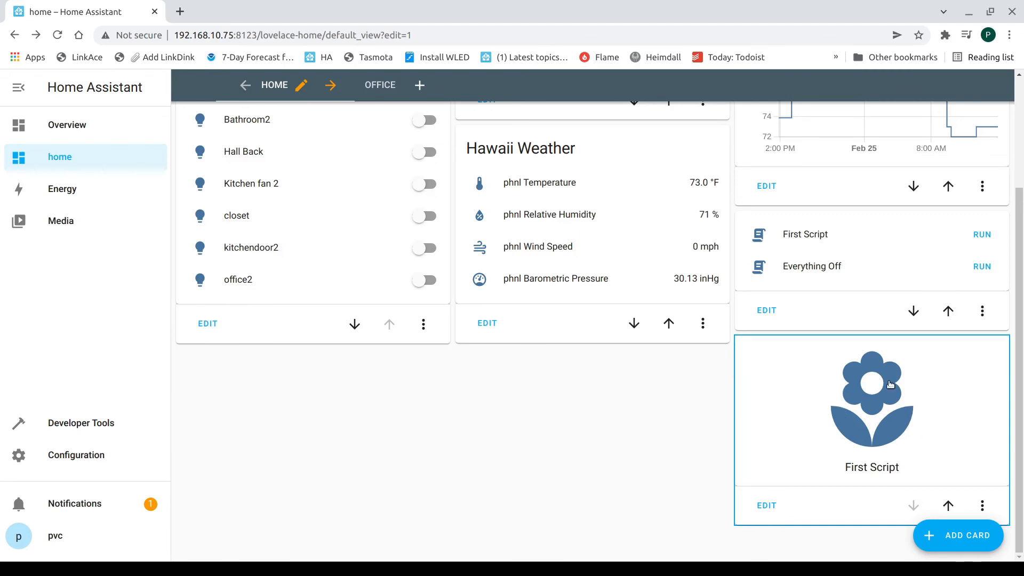
Start a new Grid card on the Home view and add a Button card as its first item
{"action": "left_click", "coordinate": [949, 536]}
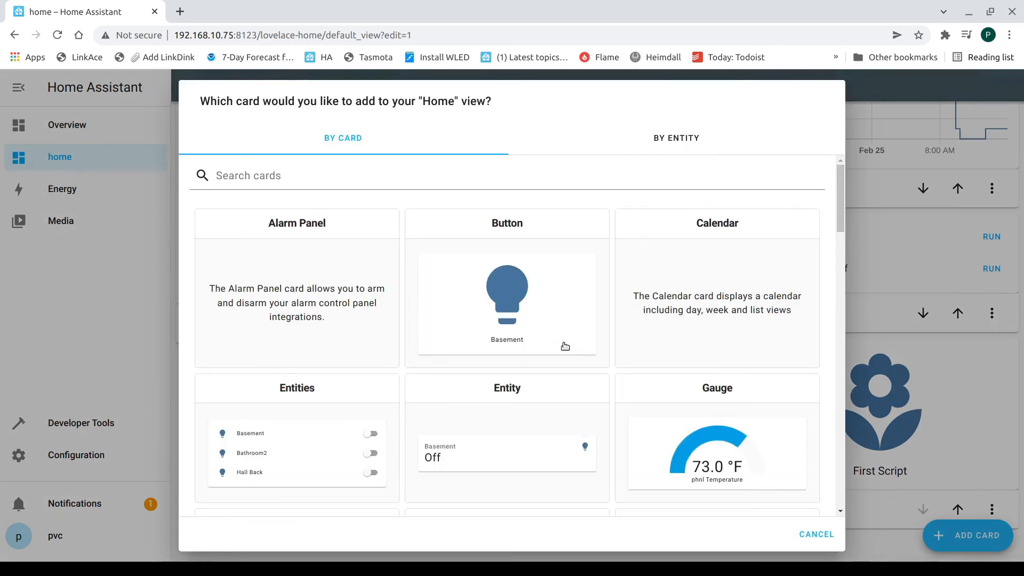
{"action": "scroll", "coordinate": [566, 352], "scroll_direction": "down", "scroll_amount": 8}
{"action": "scroll", "coordinate": [568, 361], "scroll_direction": "down", "scroll_amount": 7}
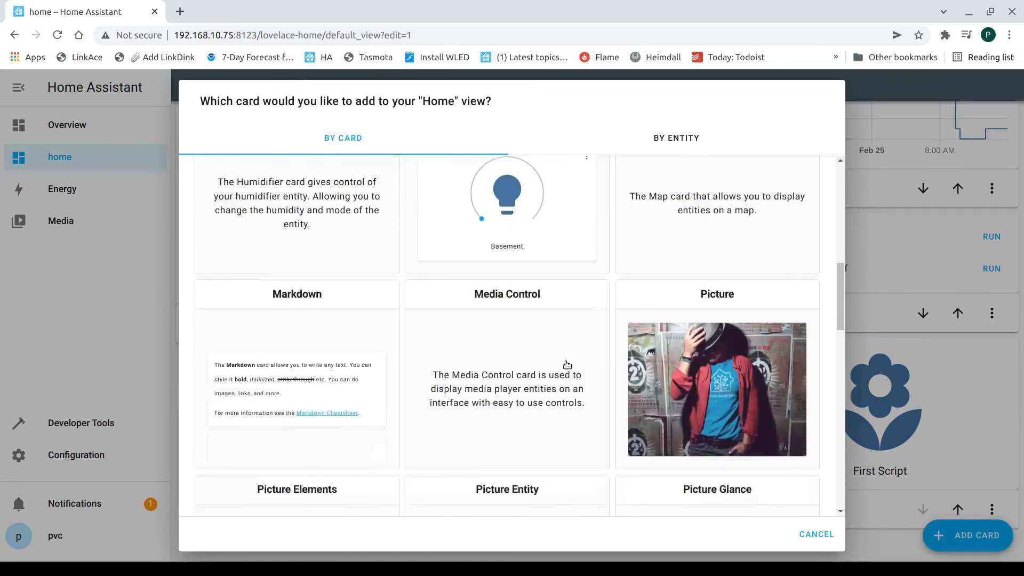
{"action": "scroll", "coordinate": [566, 370], "scroll_direction": "down", "scroll_amount": 6}
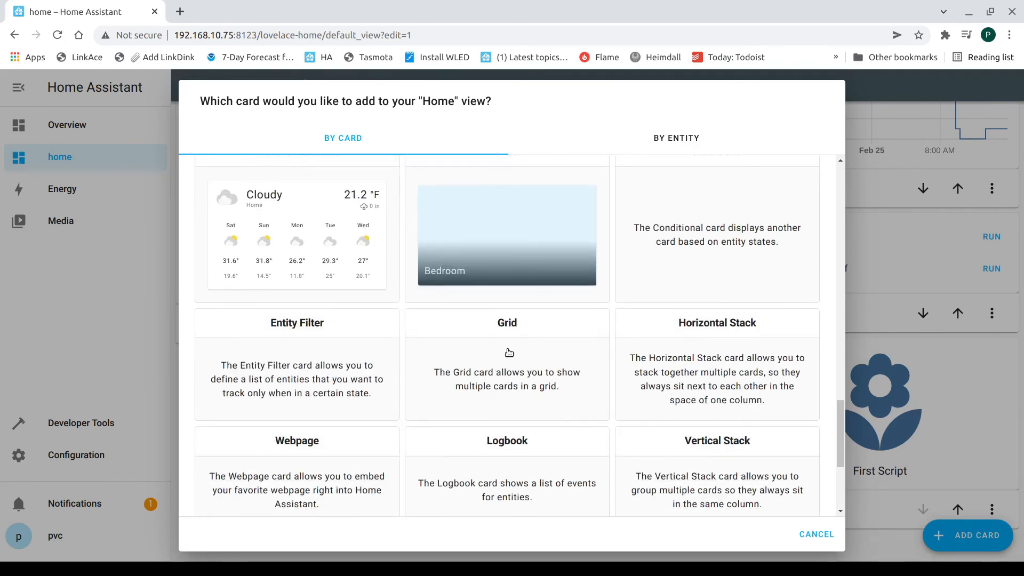
{"action": "left_click", "coordinate": [507, 349]}
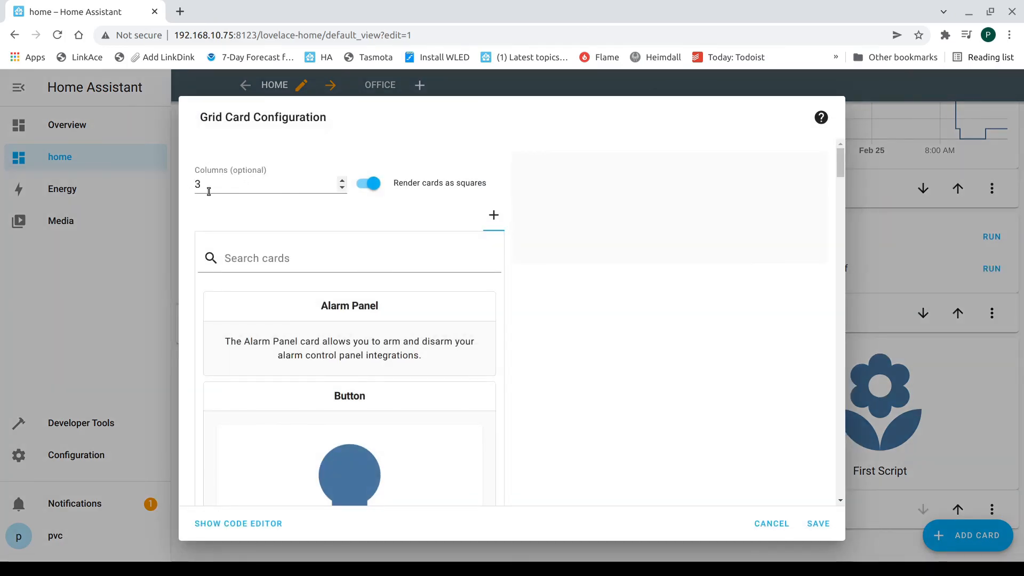
{"action": "scroll", "coordinate": [330, 411], "scroll_direction": "down", "scroll_amount": 2}
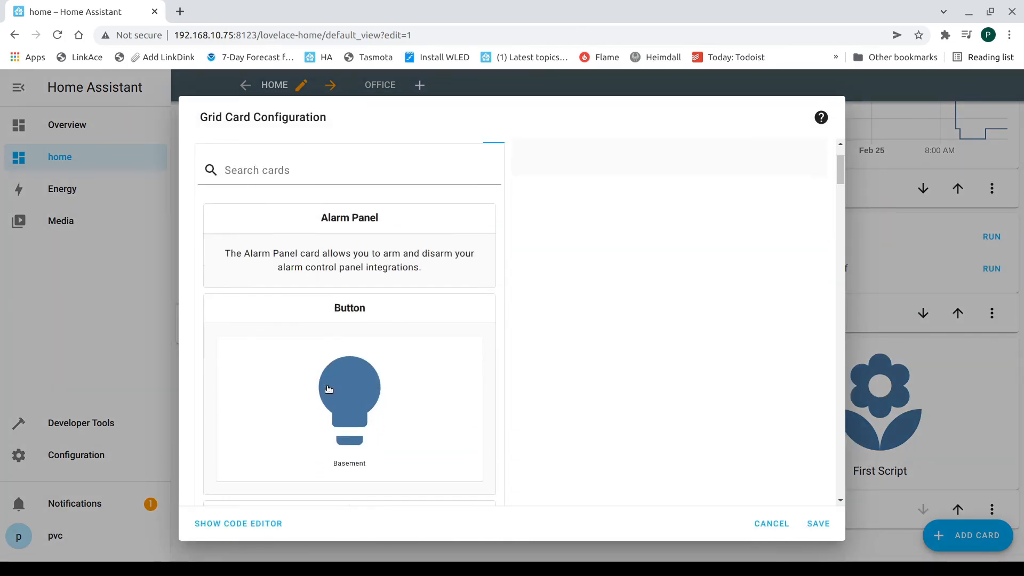
{"action": "left_click", "coordinate": [339, 358]}
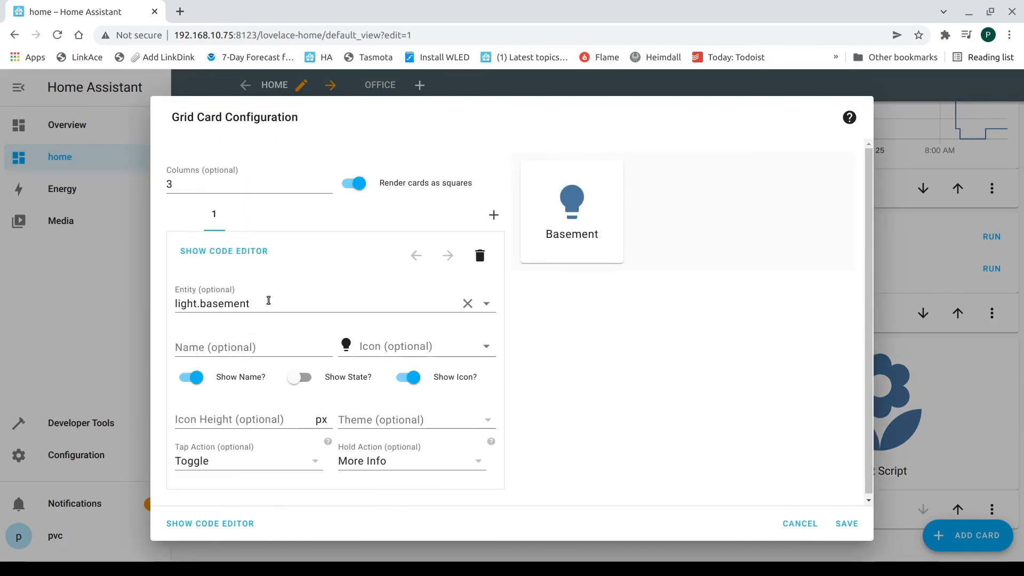
Set the grid's first button to entity script.first_script with the mdi:flower icon
{"action": "double_click", "coordinate": [268, 300]}
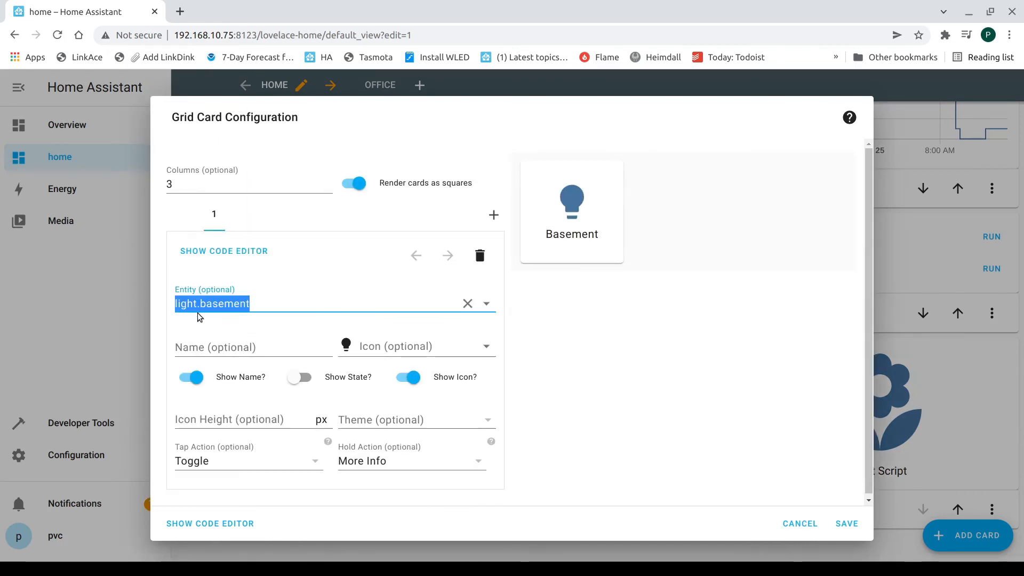
{"action": "type", "text": "script."}
{"action": "left_click", "coordinate": [257, 390]}
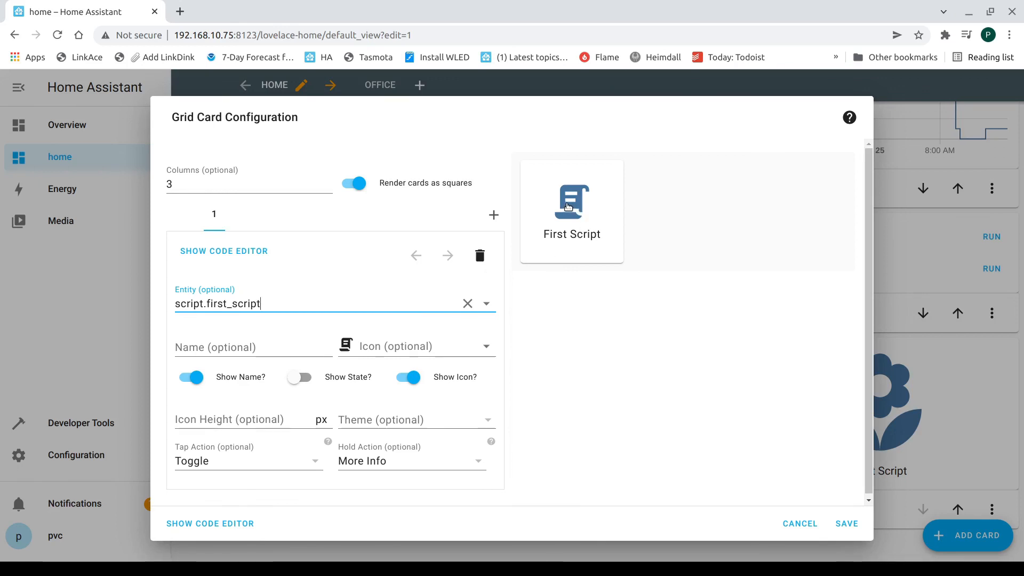
{"action": "left_click", "coordinate": [402, 346]}
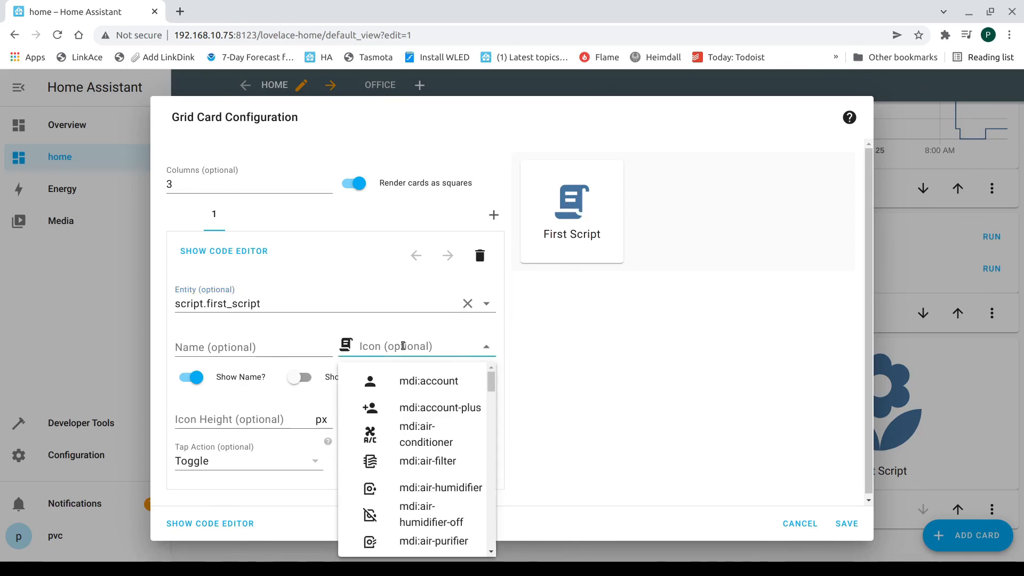
{"action": "type", "text": "flower"}
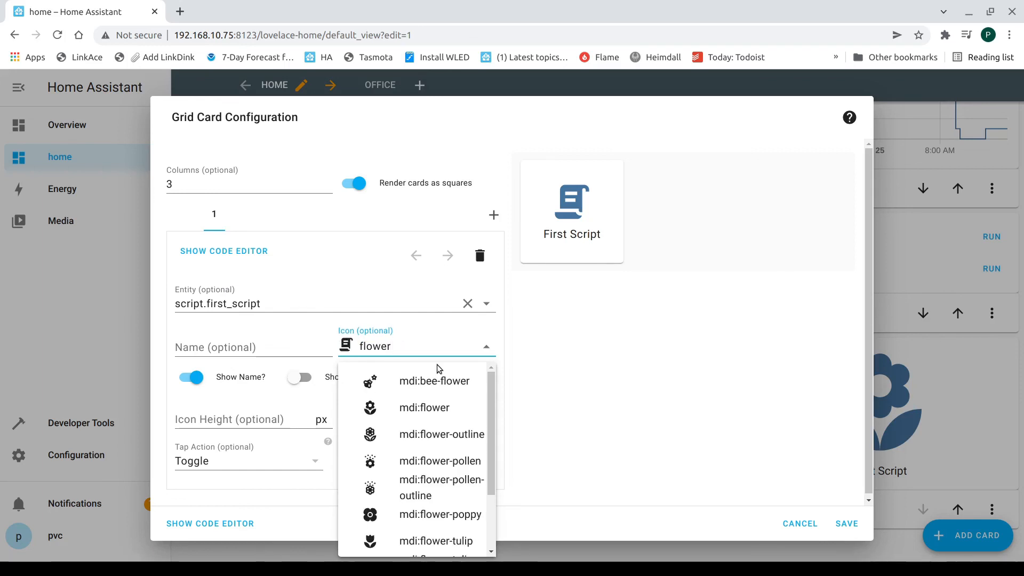
{"action": "left_click", "coordinate": [453, 409]}
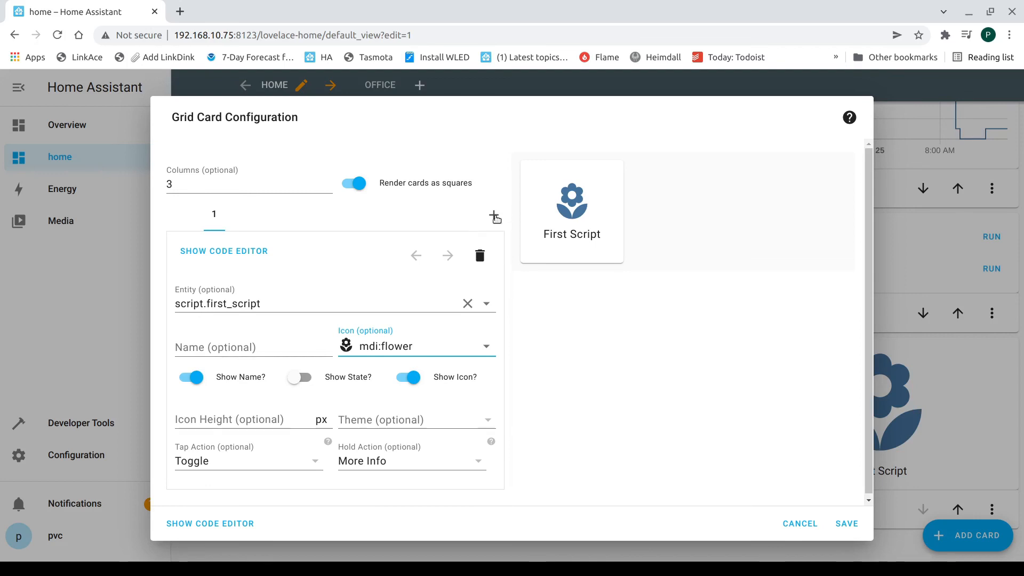
Add a second Button card to the grid and set its entity to script.everything_off
{"action": "left_click", "coordinate": [494, 216]}
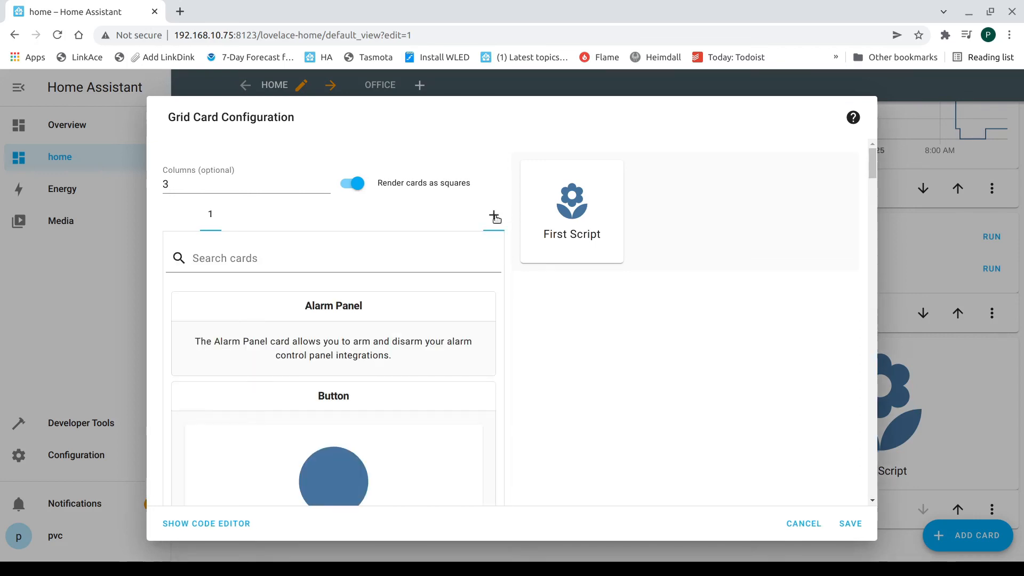
{"action": "left_click", "coordinate": [336, 436]}
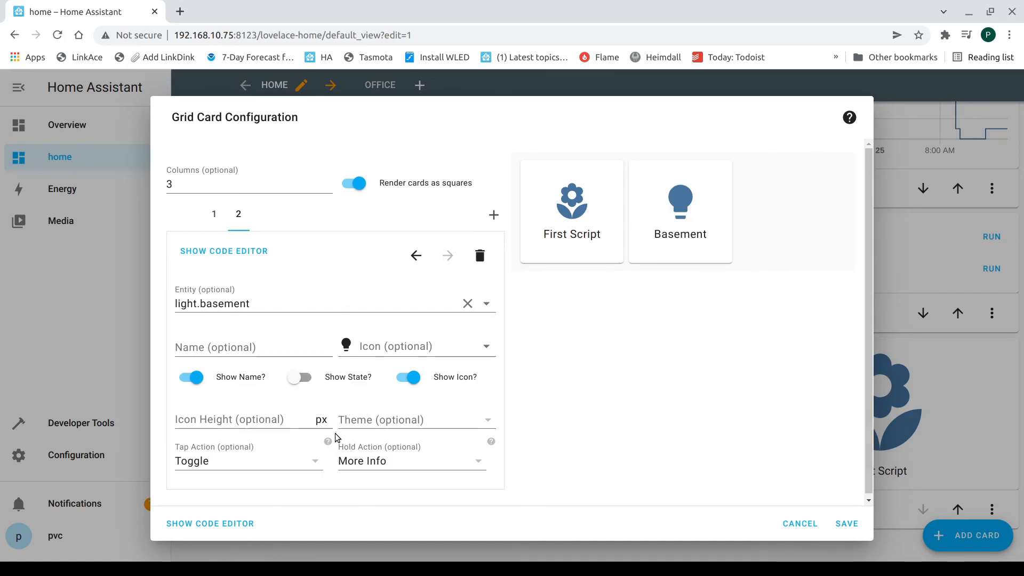
{"action": "left_click_drag", "start_coordinate": [181, 302], "coordinate": [200, 335]}
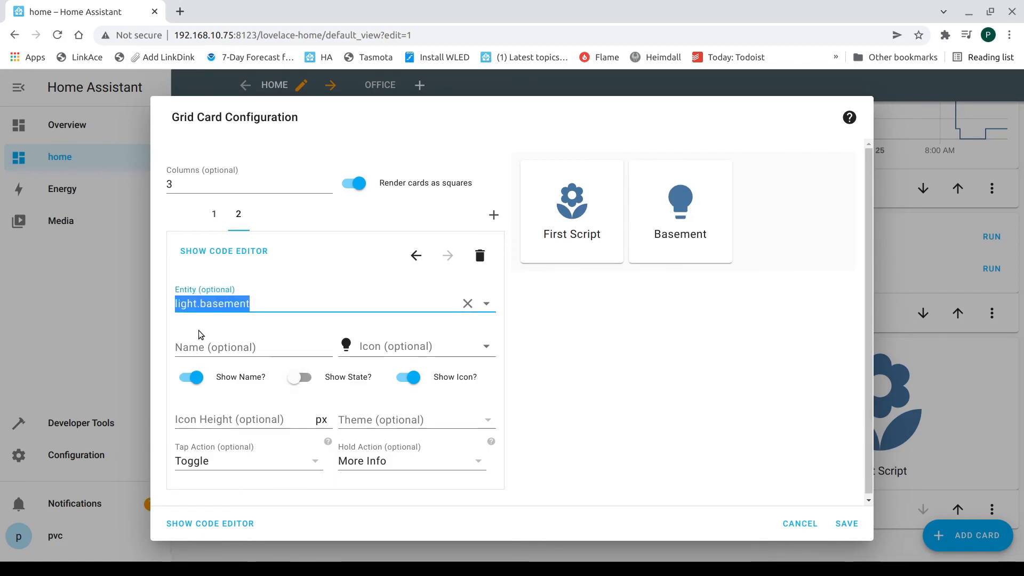
{"action": "type", "text": "script"}
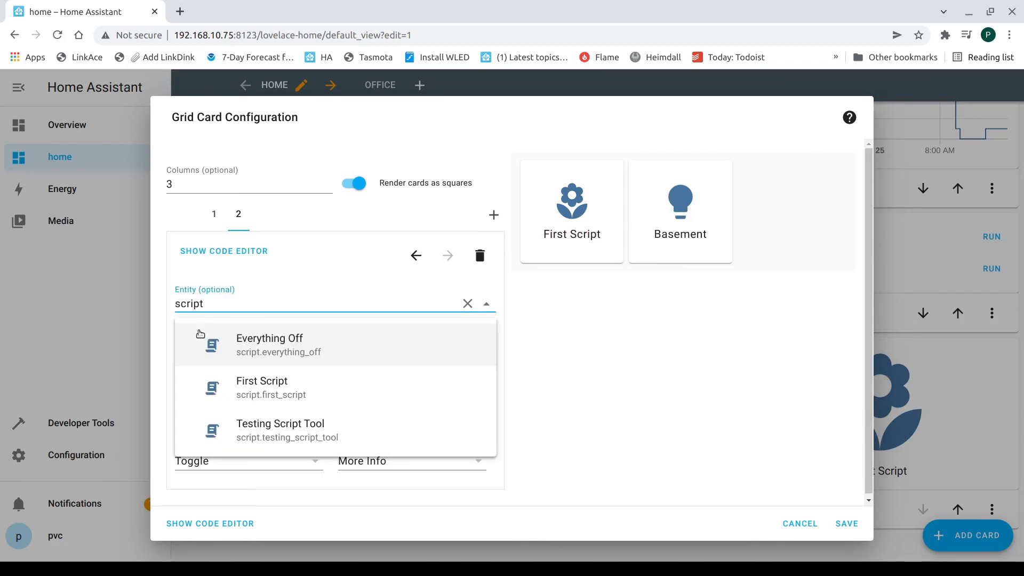
{"action": "left_click", "coordinate": [301, 345]}
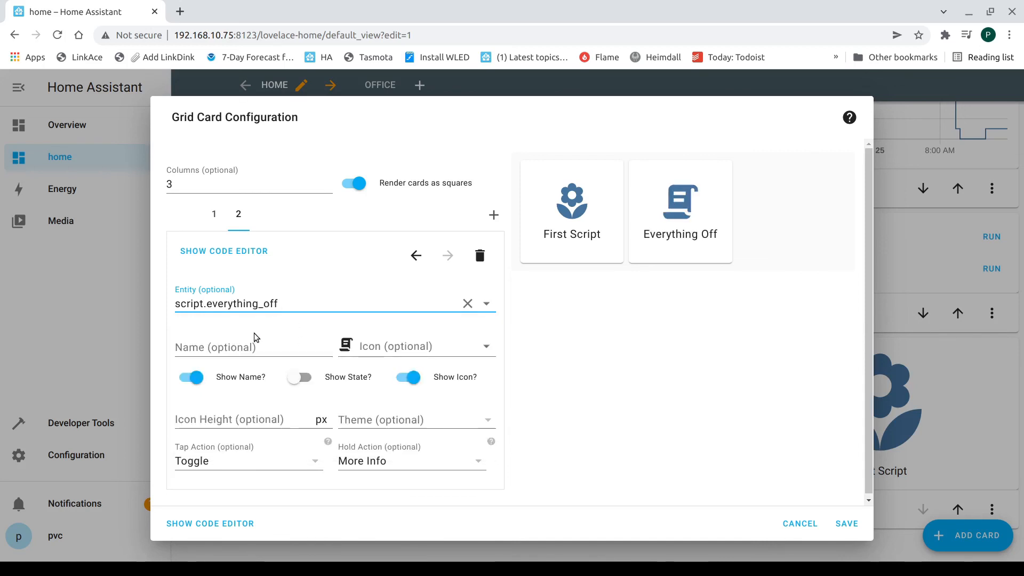
{"action": "left_click", "coordinate": [692, 209]}
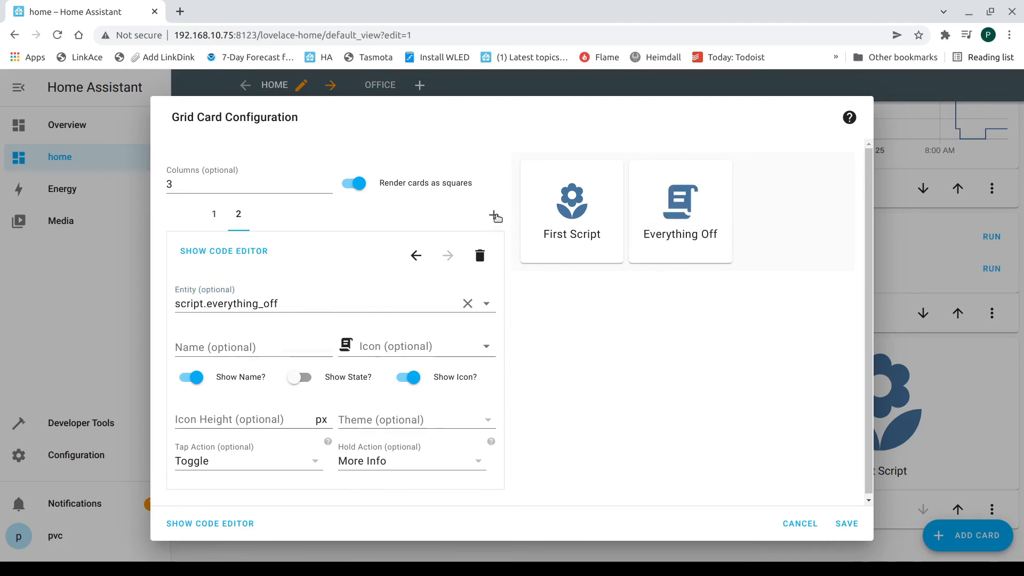
Add a third and a fourth Button card to the grid, both with the default light.basement entity
{"action": "left_click", "coordinate": [493, 215]}
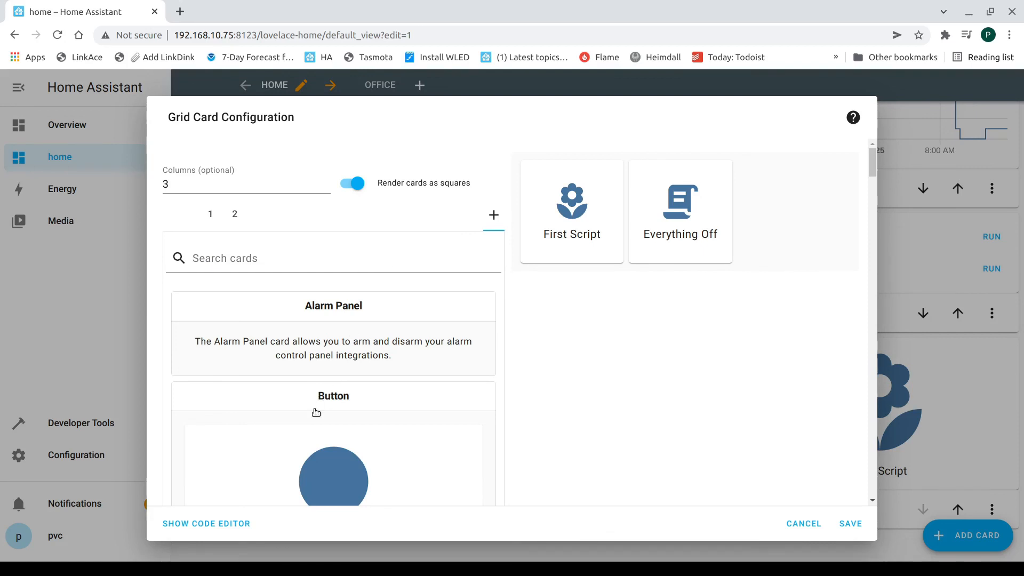
{"action": "scroll", "coordinate": [325, 400], "scroll_direction": "down", "scroll_amount": 5}
{"action": "scroll", "coordinate": [349, 364], "scroll_direction": "down", "scroll_amount": 6}
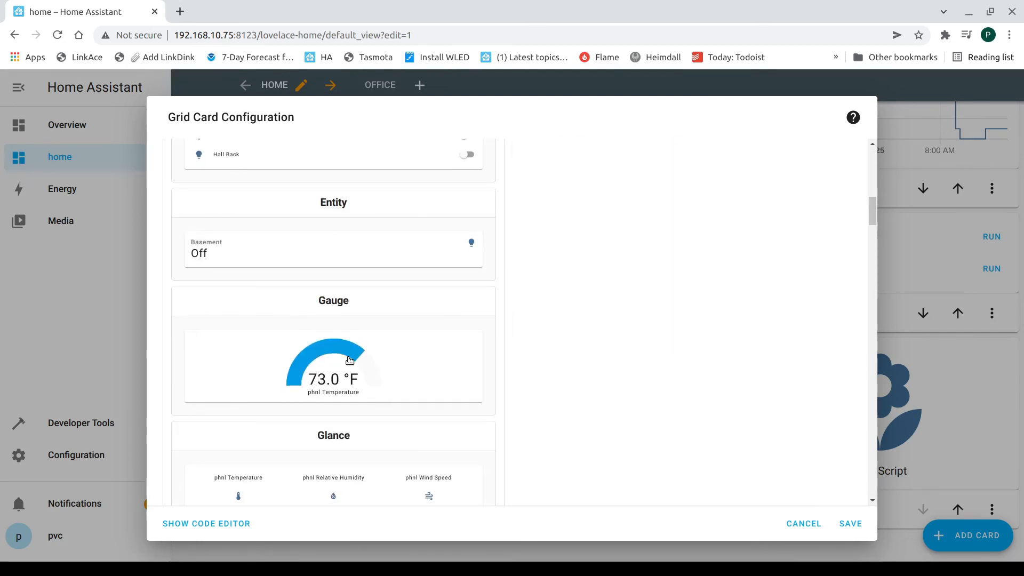
{"action": "scroll", "coordinate": [342, 351], "scroll_direction": "up", "scroll_amount": 6}
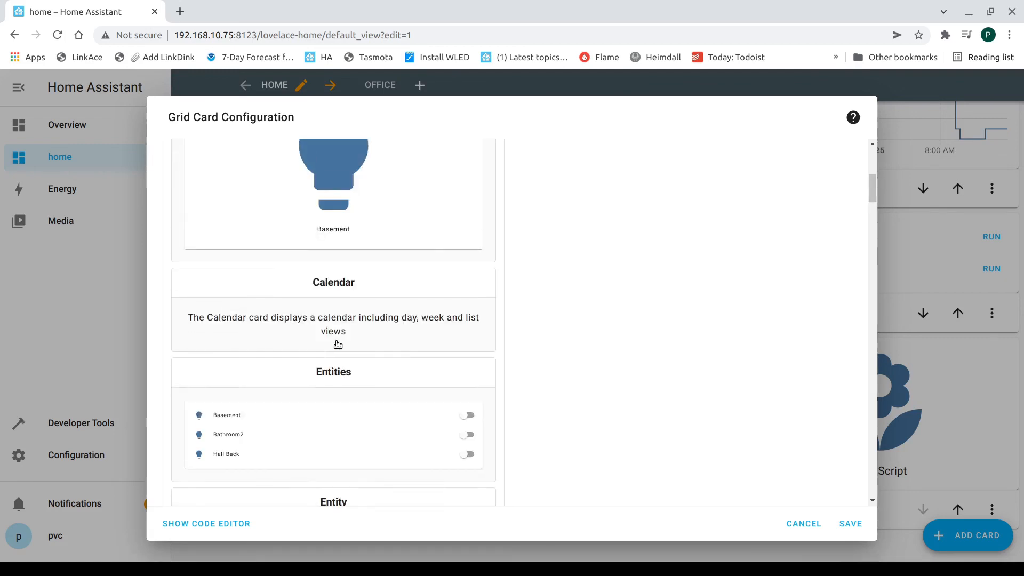
{"action": "scroll", "coordinate": [335, 339], "scroll_direction": "up", "scroll_amount": 2}
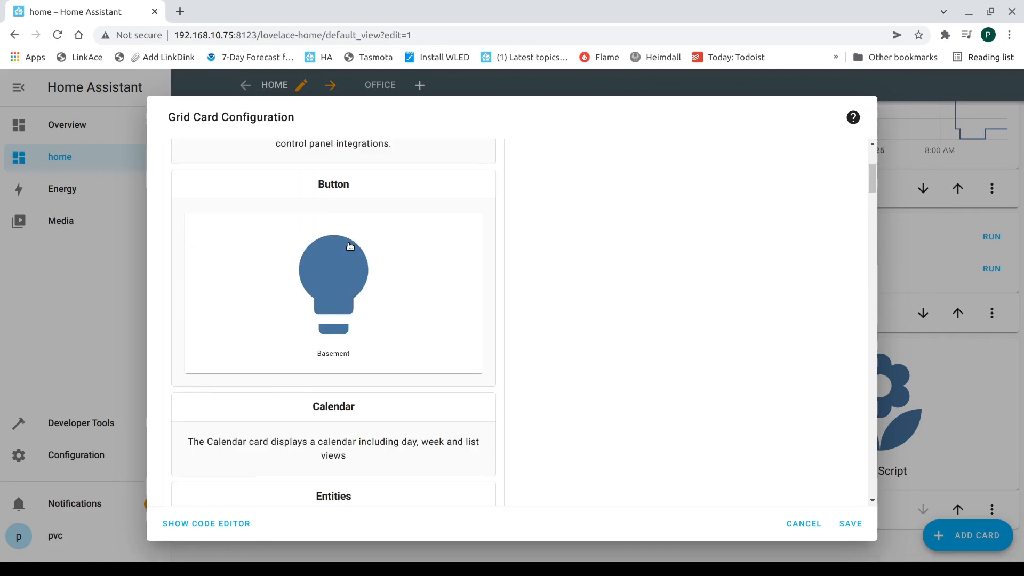
{"action": "left_click", "coordinate": [345, 249]}
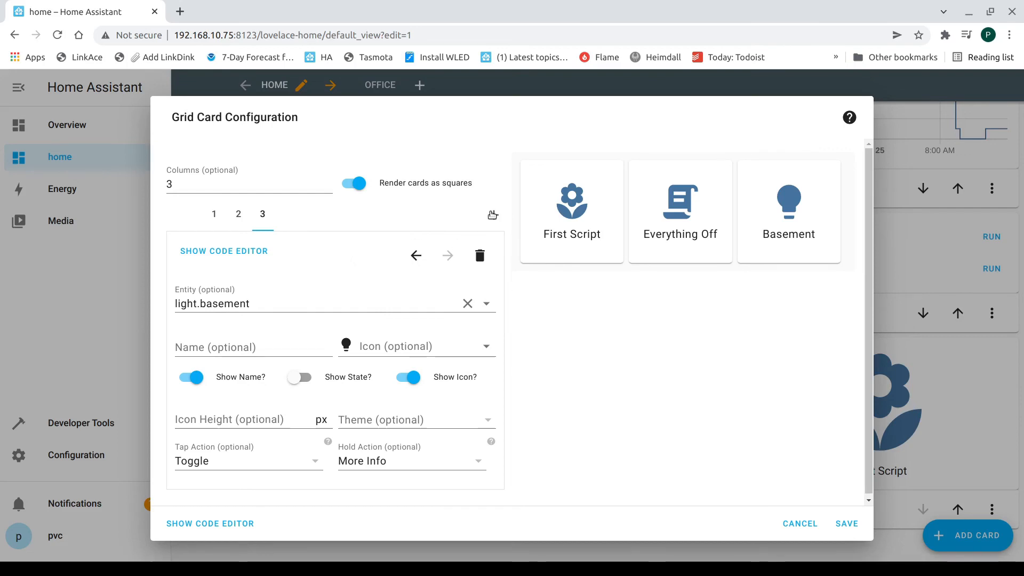
{"action": "left_click", "coordinate": [491, 214]}
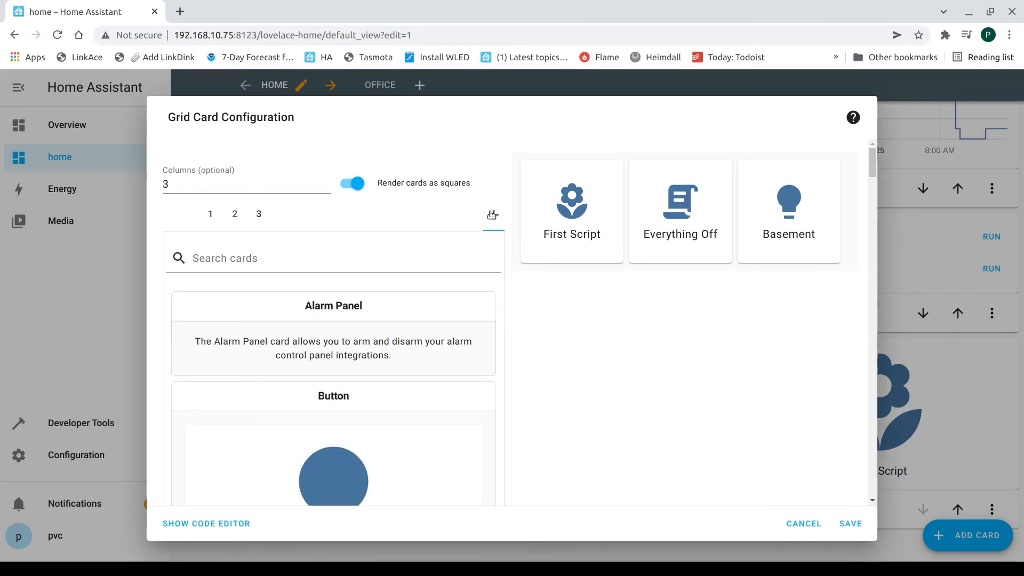
{"action": "left_click", "coordinate": [334, 460]}
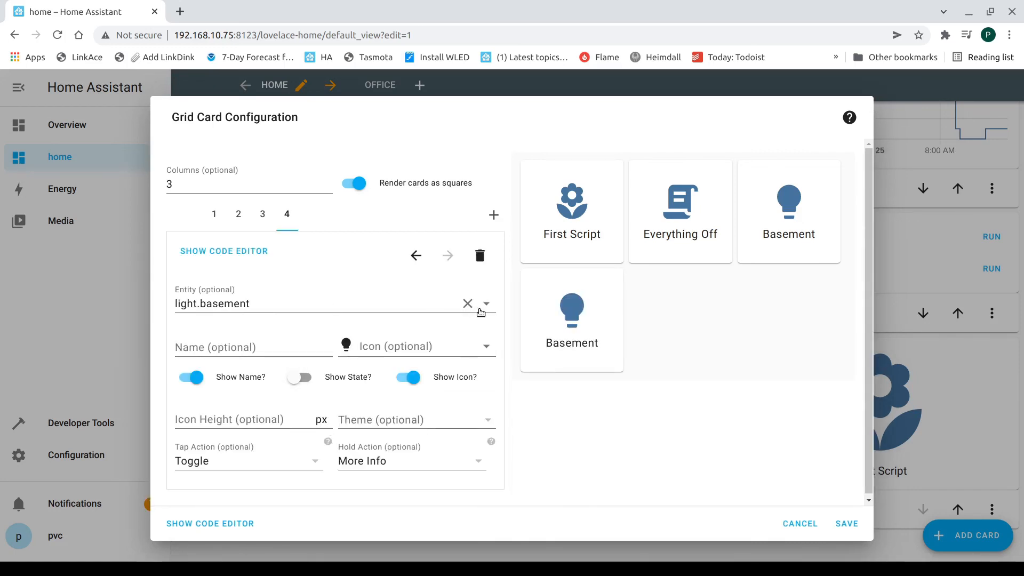
Save the Grid card and finish editing the home dashboard
{"action": "left_click", "coordinate": [847, 523]}
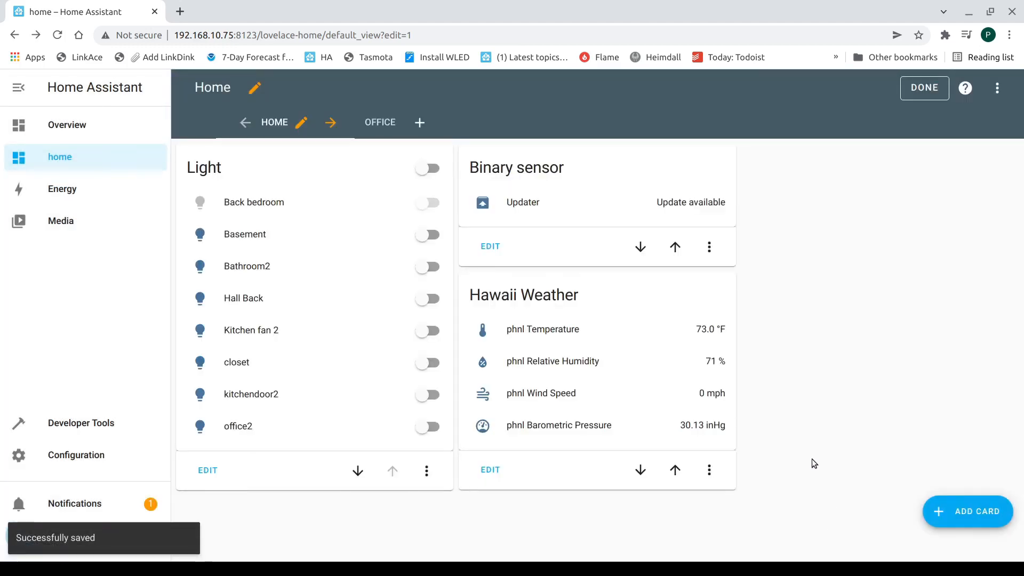
{"action": "scroll", "coordinate": [657, 397], "scroll_direction": "down", "scroll_amount": 4}
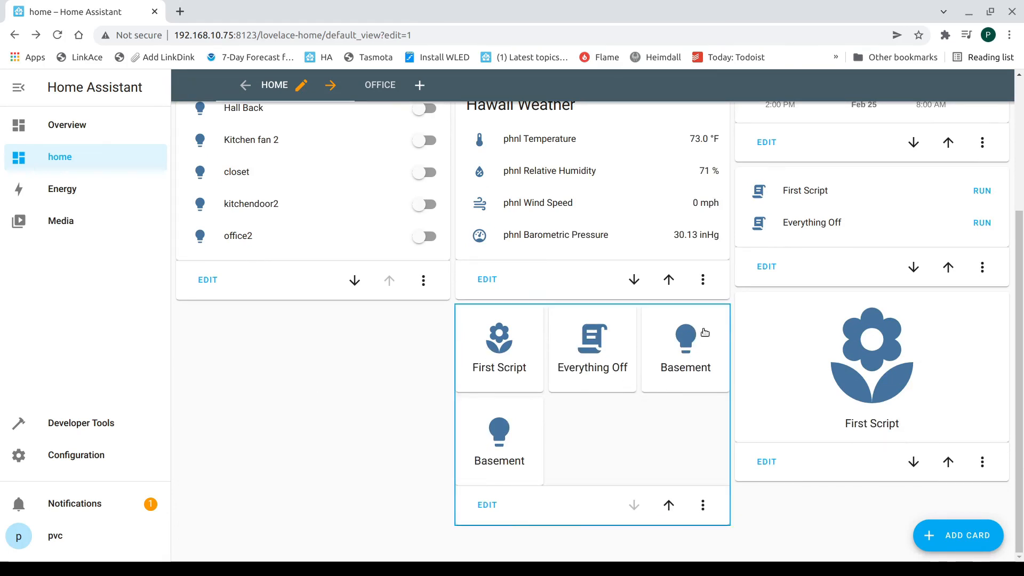
{"action": "scroll", "coordinate": [667, 341], "scroll_direction": "up", "scroll_amount": 4}
{"action": "left_click", "coordinate": [915, 88]}
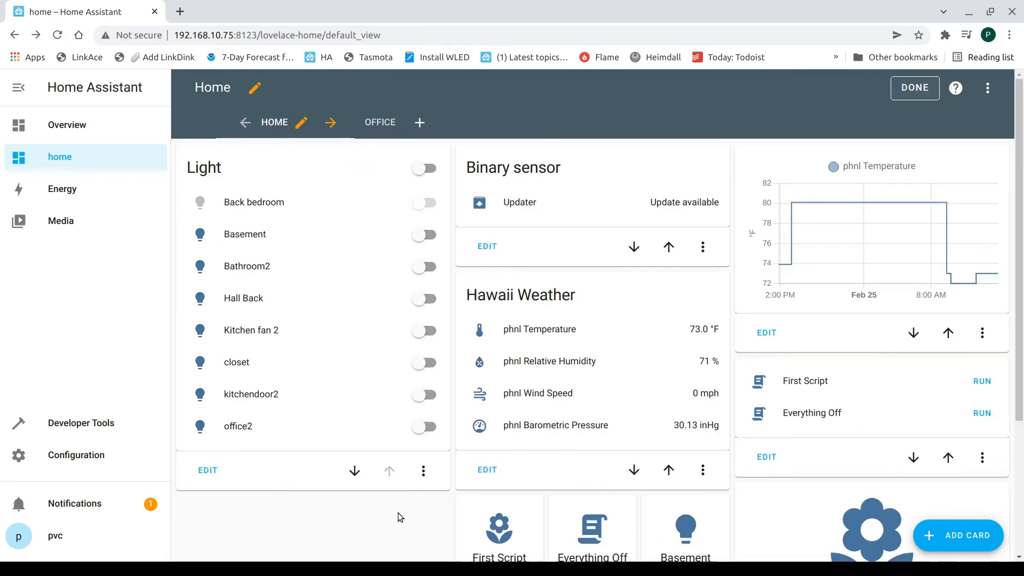